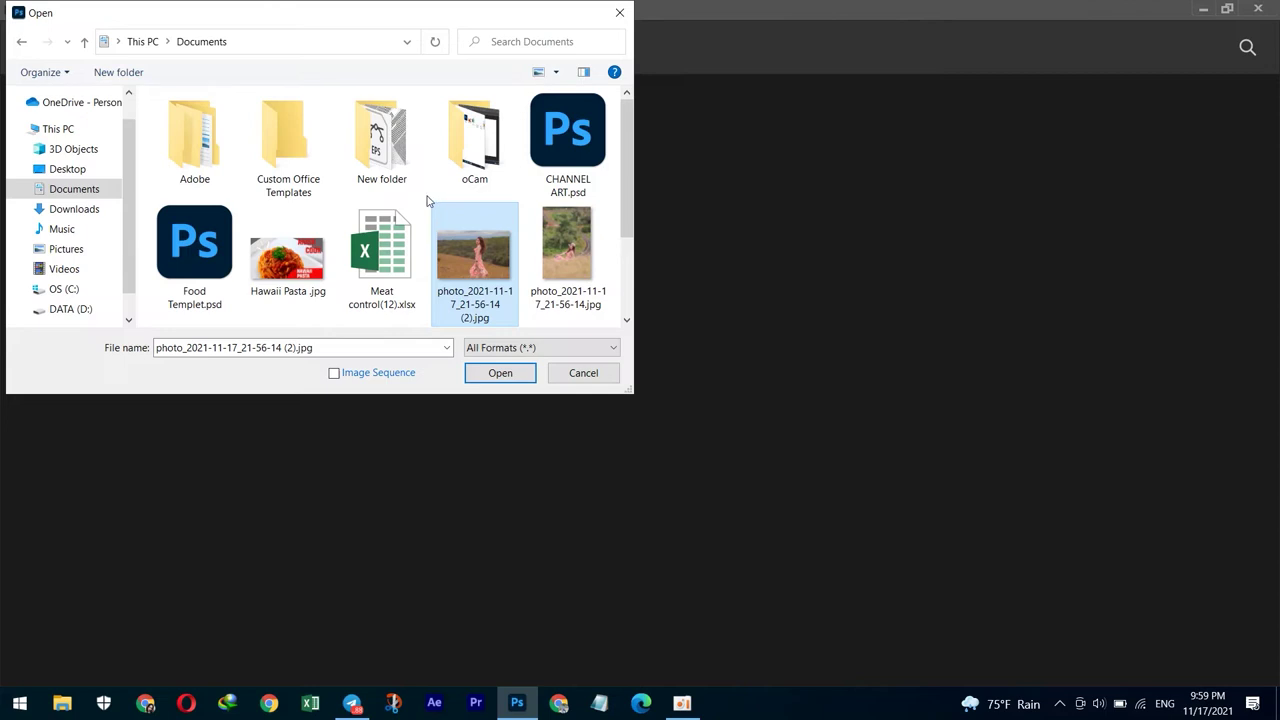
- Open both photo_2021-11-17 JPEGs and bring the photo (2).jpg wide shot to the front
{"action": "left_click_drag", "start_coordinate": [435, 203], "coordinate": [610, 310]}
{"action": "left_click", "coordinate": [500, 372]}
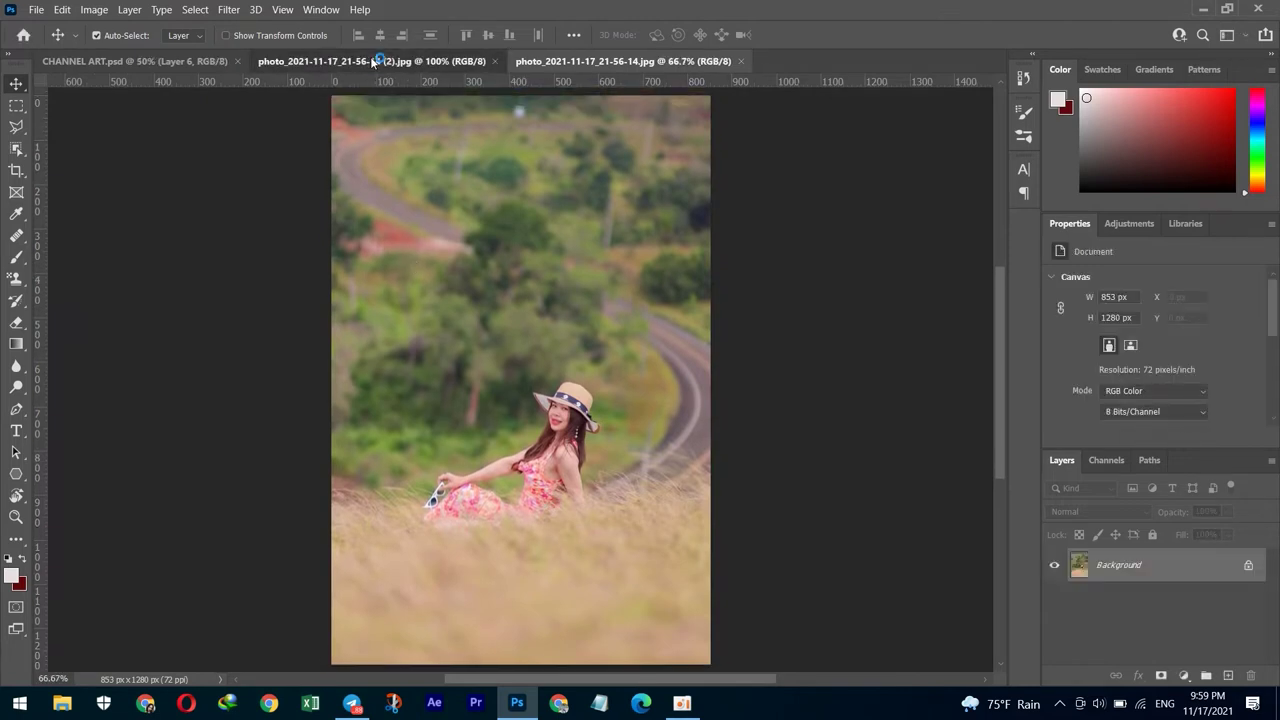
{"action": "left_click_drag", "start_coordinate": [368, 64], "coordinate": [214, 64]}
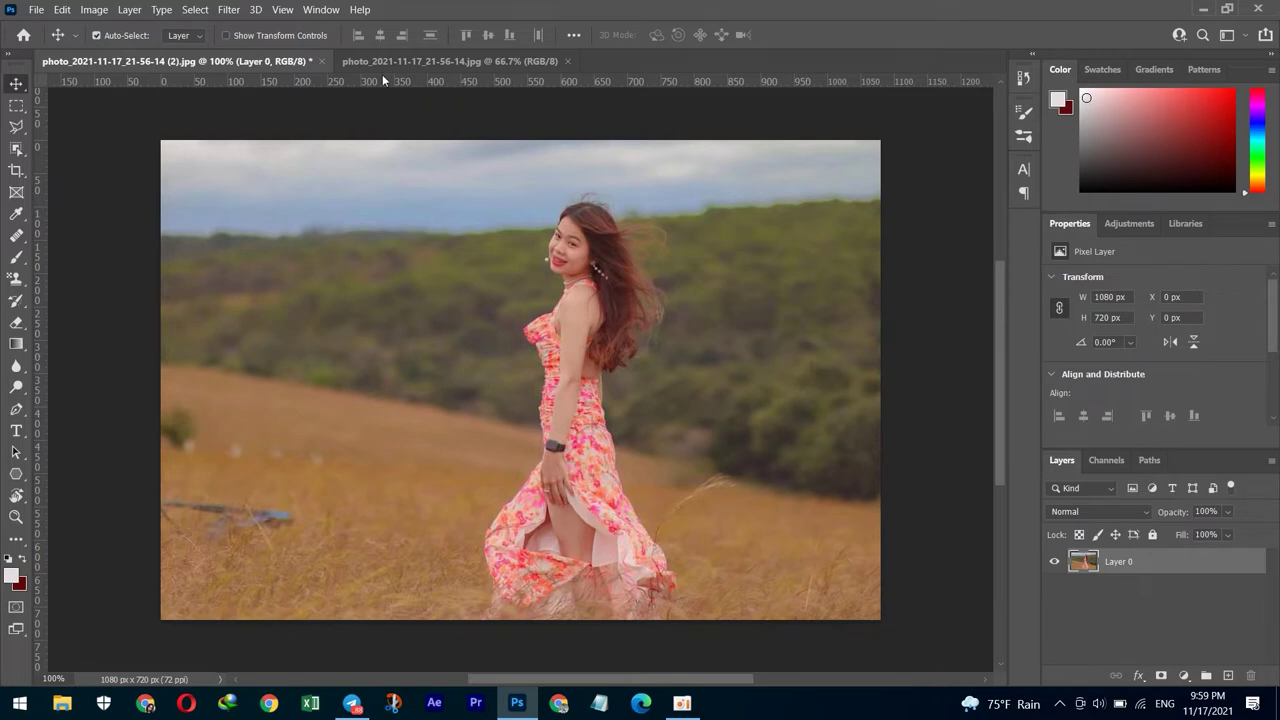
- Apply a Brightness/Contrast adjustment of Brightness 20 and Contrast 11 to the wide shot
{"action": "left_click", "coordinate": [94, 11]}
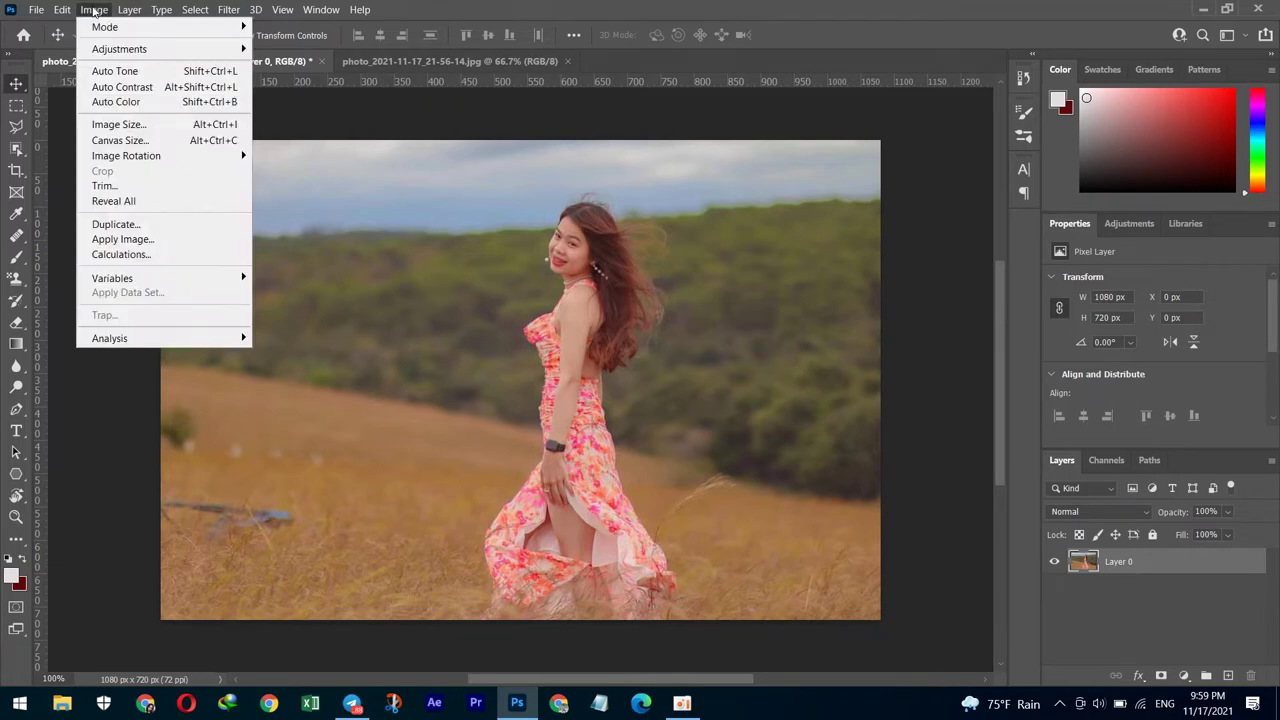
{"action": "mouse_move", "coordinate": [119, 49]}
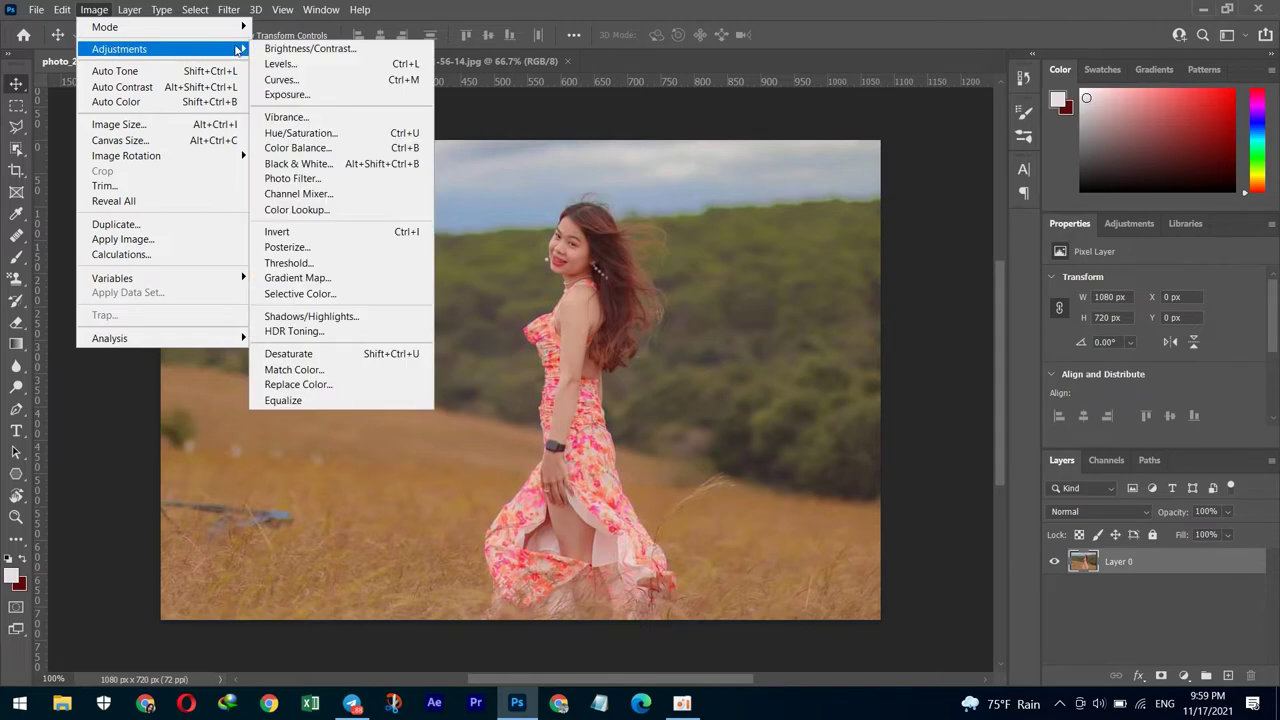
{"action": "left_click", "coordinate": [289, 50]}
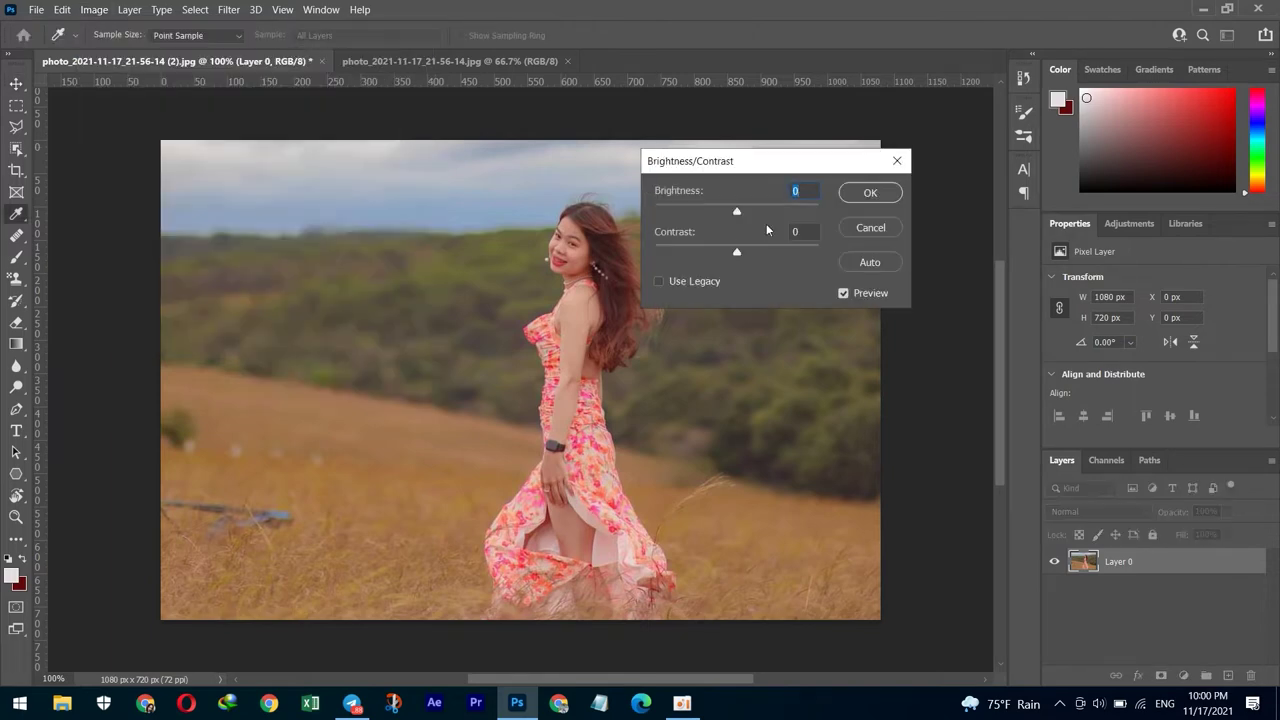
{"action": "left_click_drag", "start_coordinate": [736, 213], "coordinate": [762, 212]}
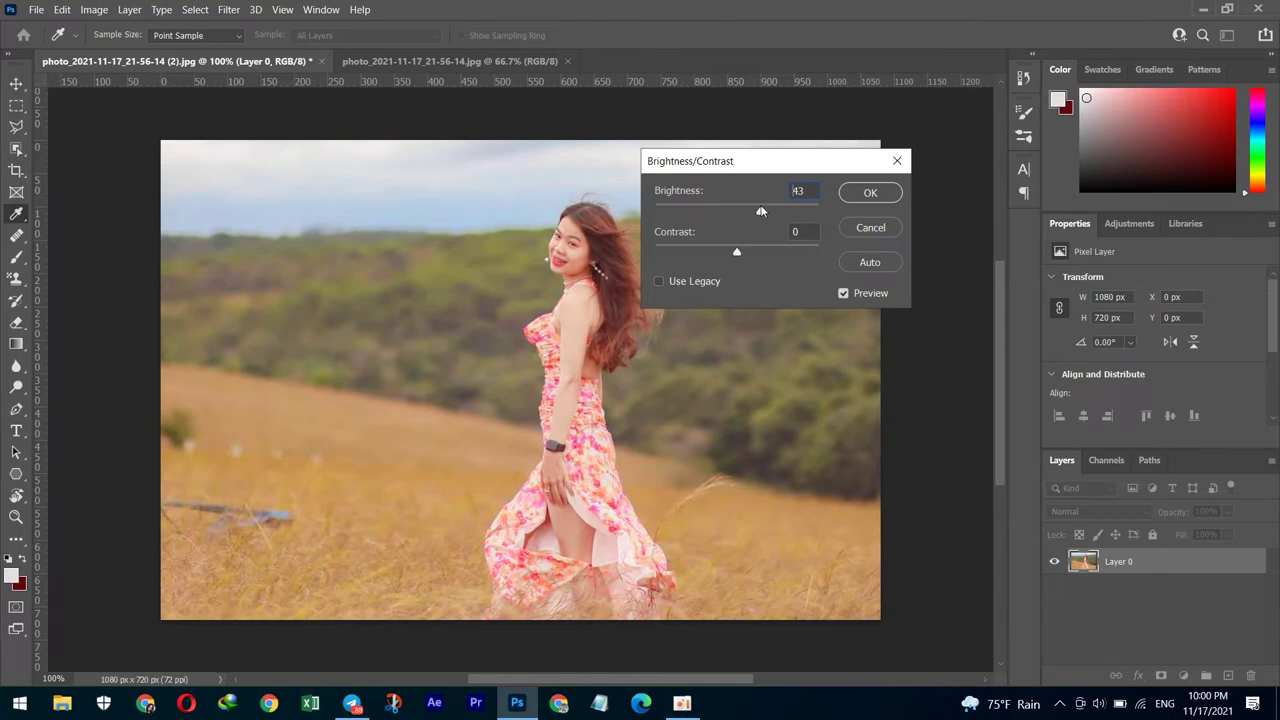
{"action": "mouse_move", "coordinate": [761, 212]}
{"action": "left_mouse_down"}
{"action": "mouse_move", "coordinate": [745, 213]}
{"action": "mouse_move", "coordinate": [755, 253]}
{"action": "left_mouse_up"}
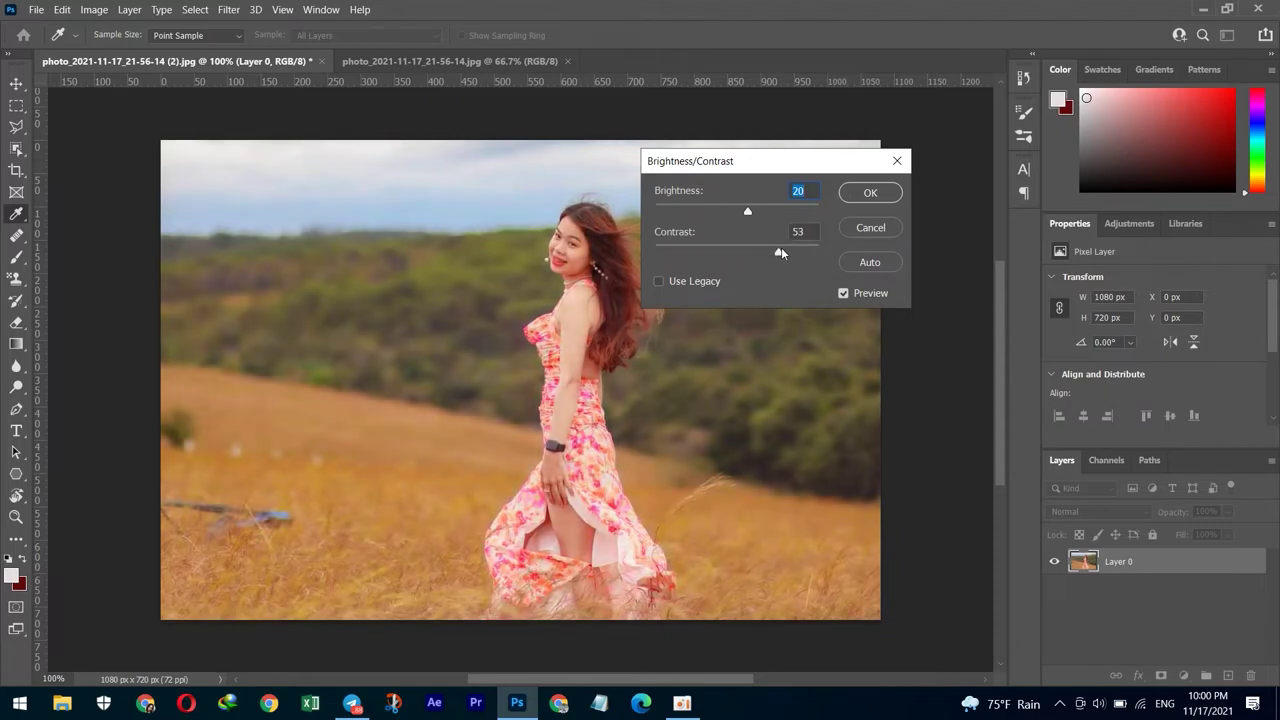
{"action": "left_click_drag", "start_coordinate": [780, 253], "coordinate": [748, 249]}
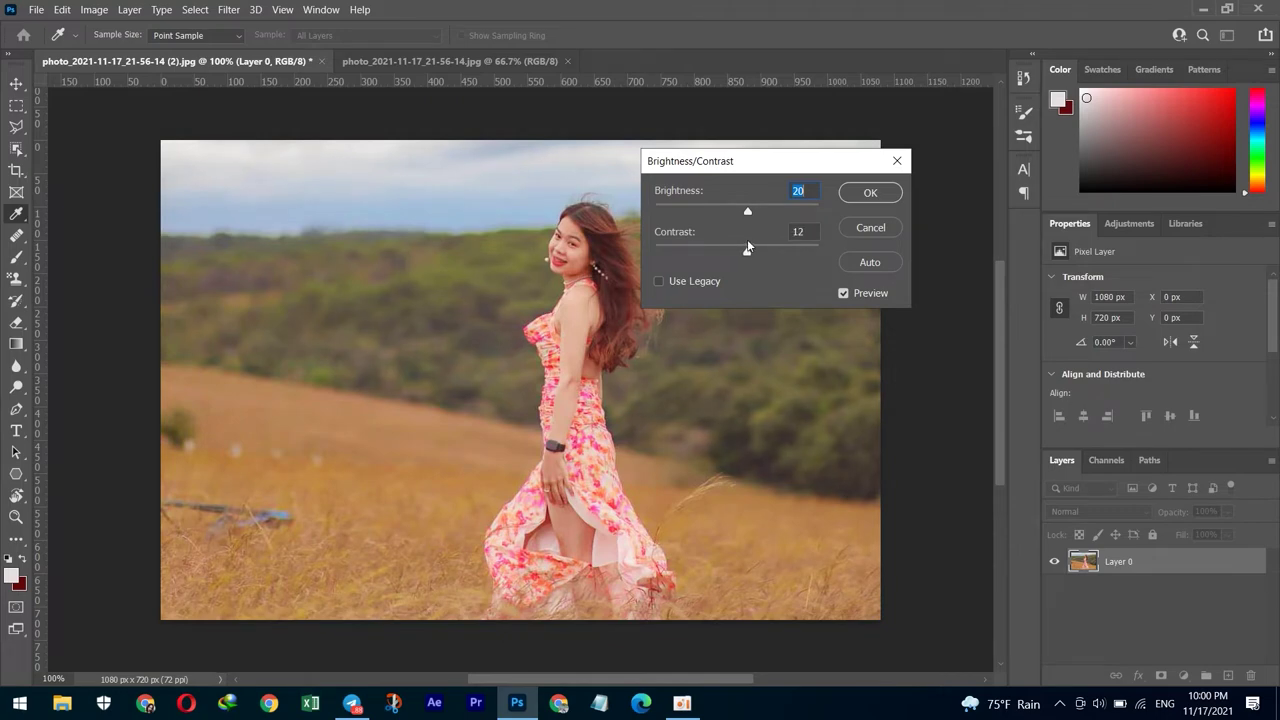
{"action": "key", "text": "Tab"}
{"action": "left_click_drag", "start_coordinate": [749, 212], "coordinate": [747, 214]}
{"action": "left_click", "coordinate": [867, 193]}
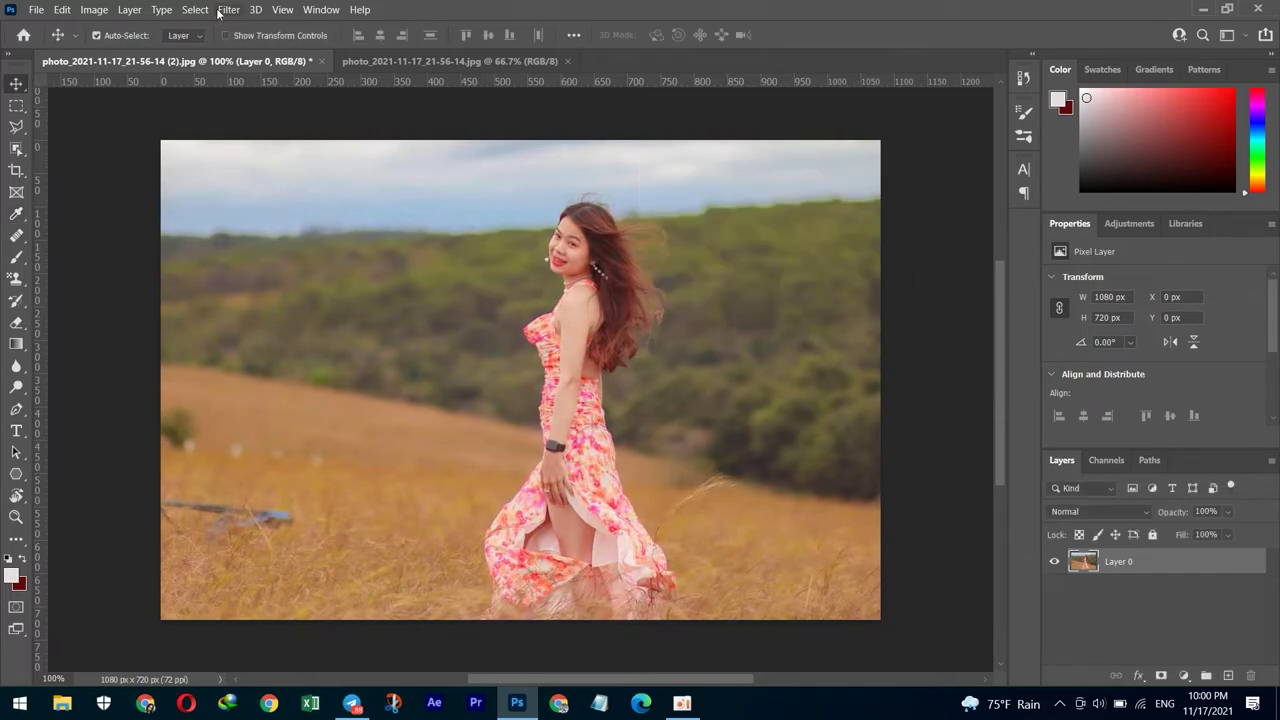
{"action": "left_click", "coordinate": [96, 12]}
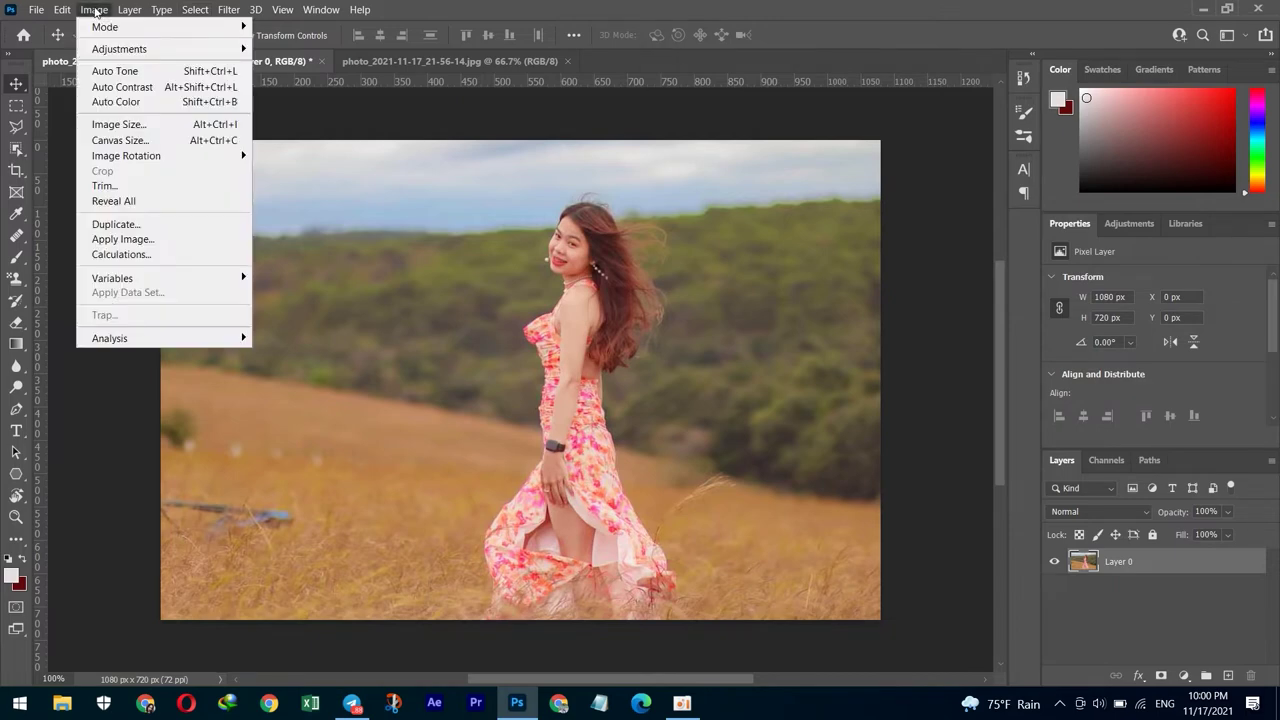
{"action": "mouse_move", "coordinate": [119, 49]}
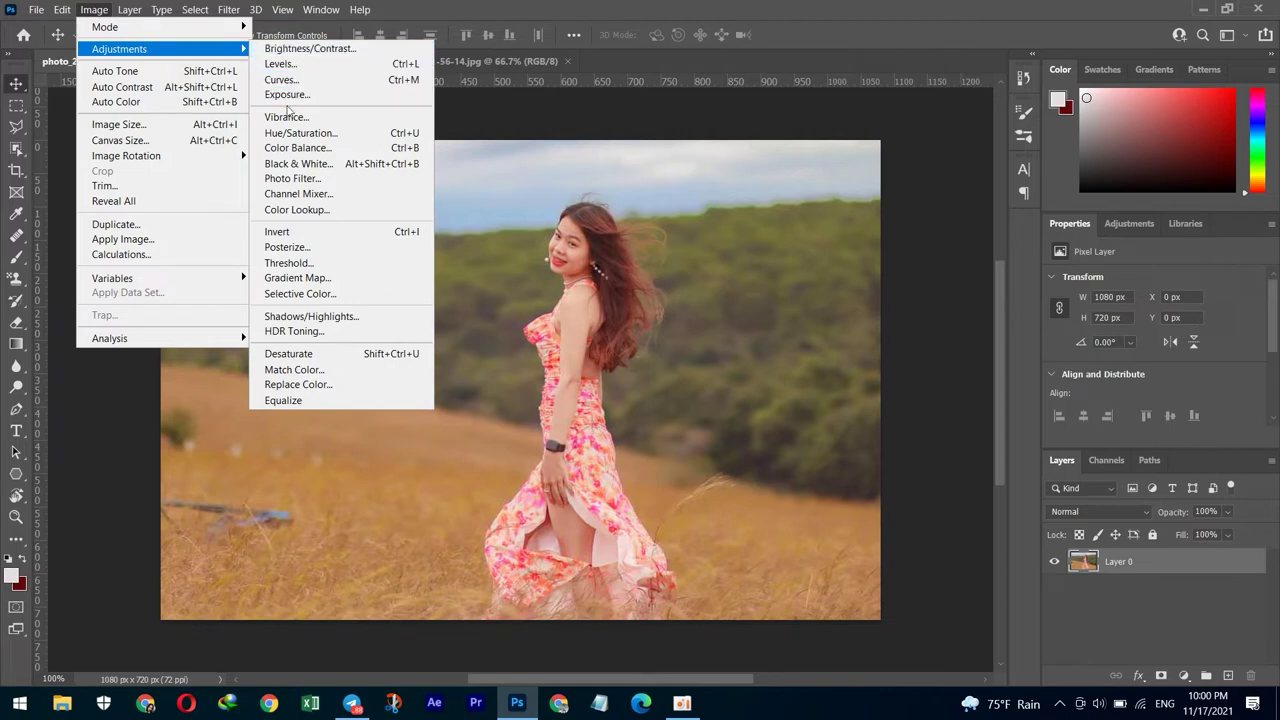
- Apply Hue/Saturation with Hue +6 and Saturation left at 0
{"action": "left_click", "coordinate": [298, 133]}
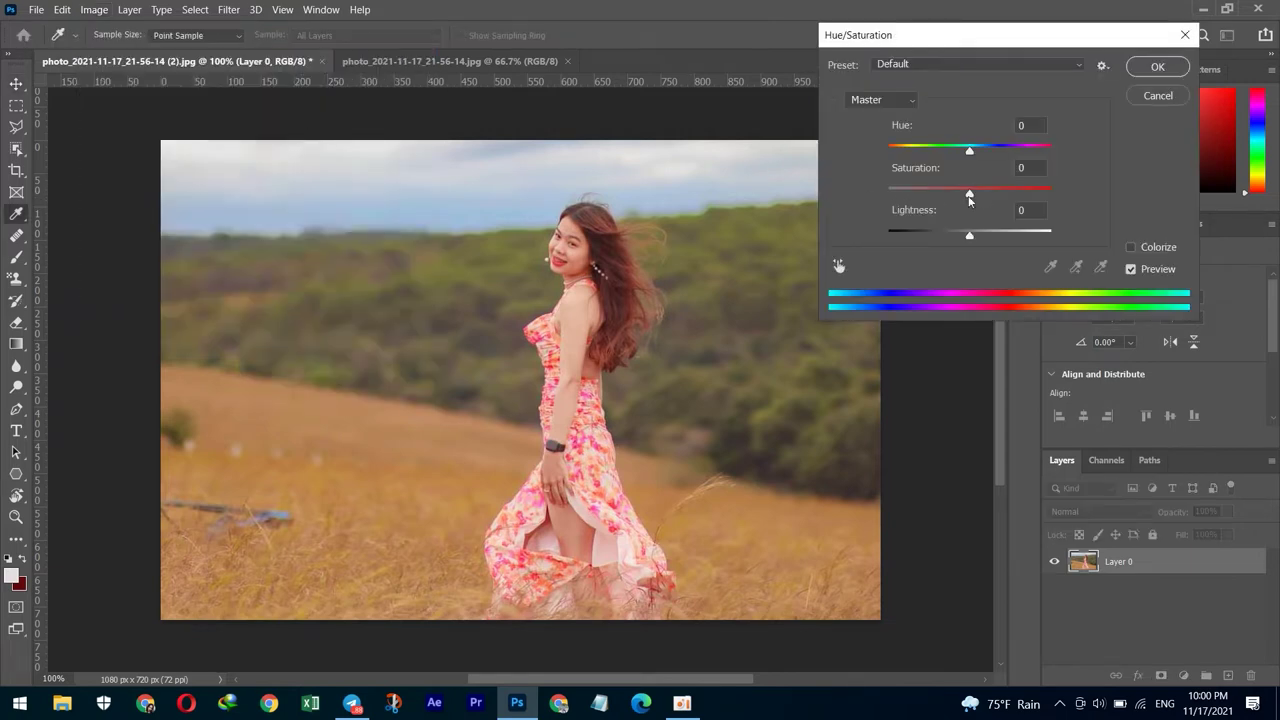
{"action": "mouse_move", "coordinate": [971, 194]}
{"action": "left_mouse_down"}
{"action": "mouse_move", "coordinate": [986, 196]}
{"action": "mouse_move", "coordinate": [970, 197]}
{"action": "left_mouse_up"}
{"action": "left_click_drag", "start_coordinate": [969, 151], "coordinate": [975, 152]}
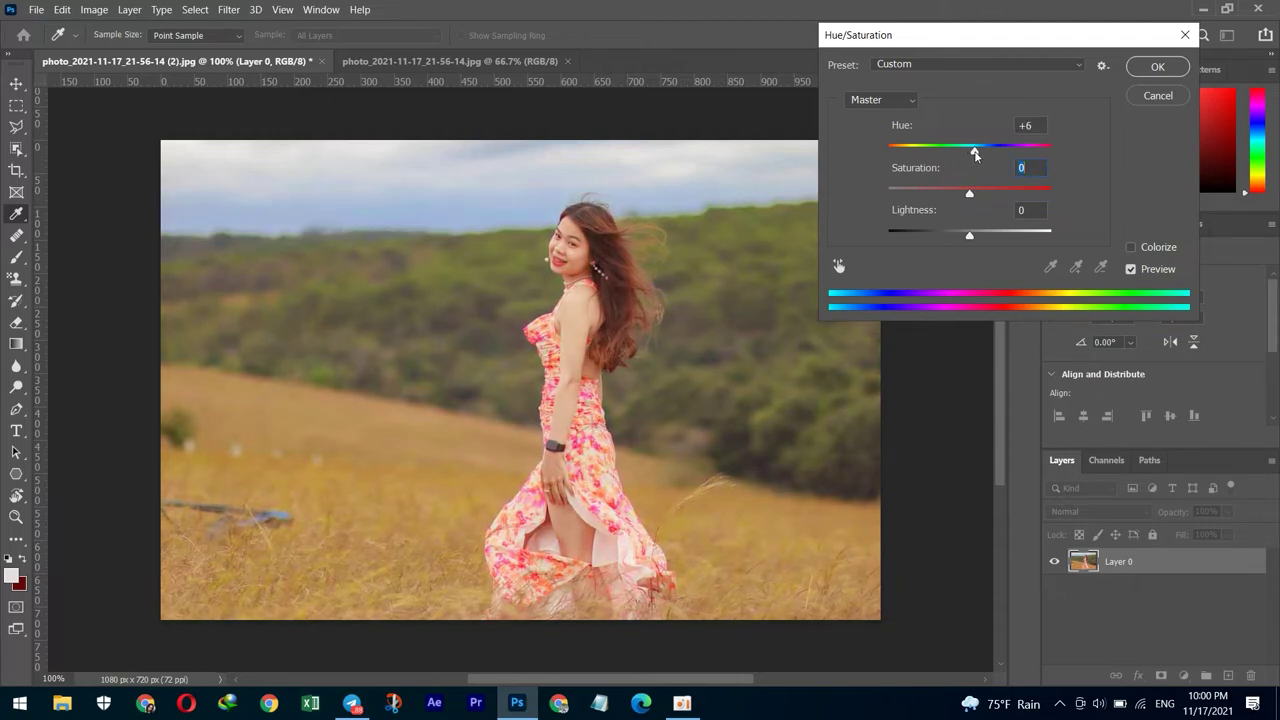
{"action": "left_click", "coordinate": [975, 152]}
{"action": "left_click", "coordinate": [1152, 68]}
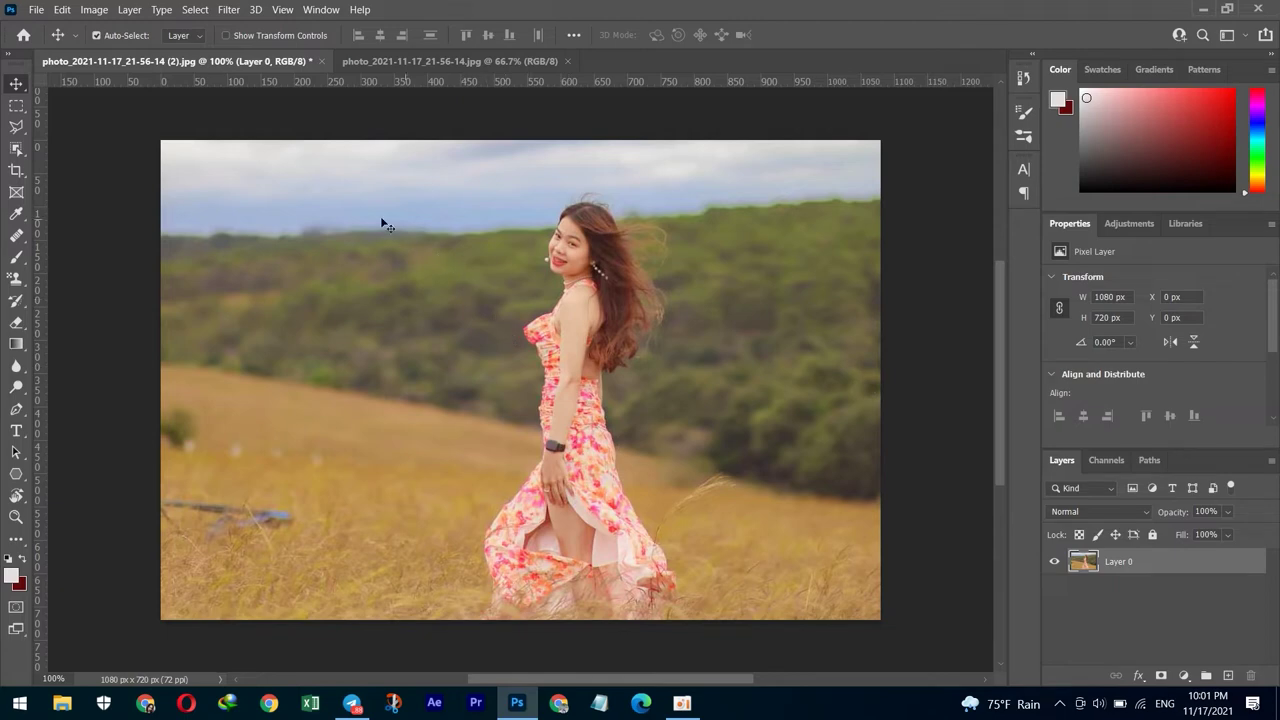
{"action": "left_click", "coordinate": [98, 12]}
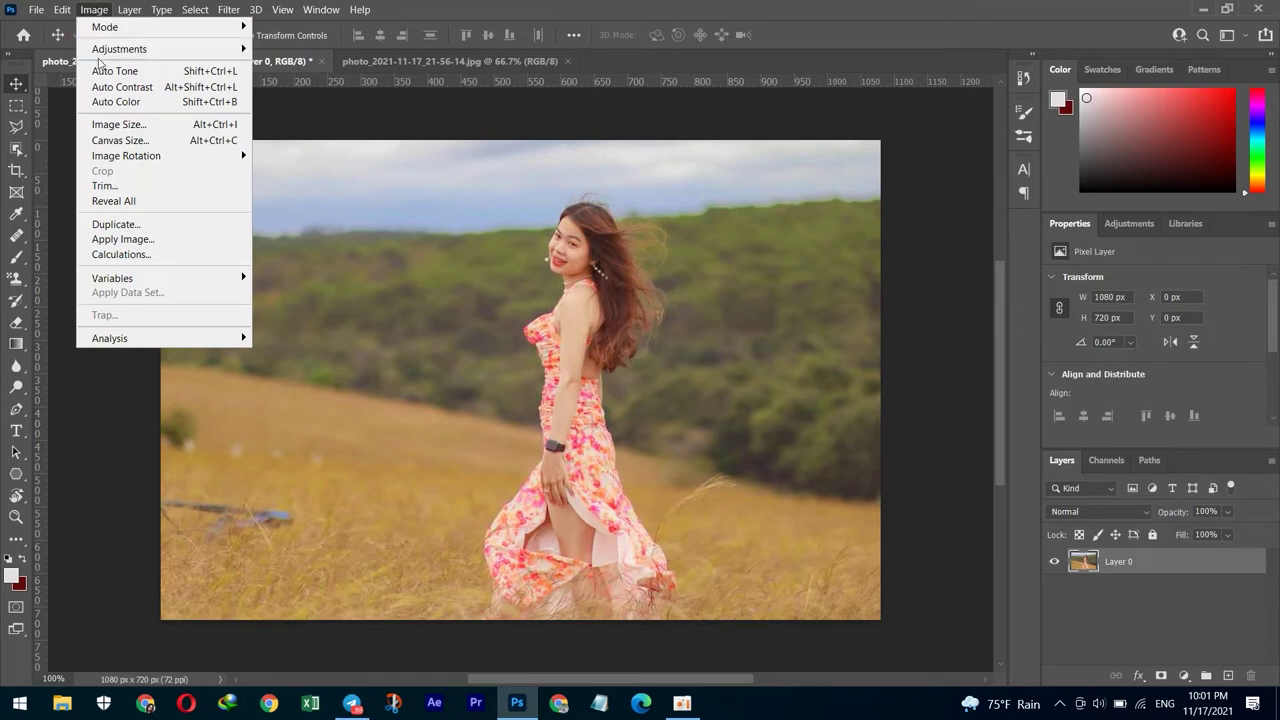
{"action": "mouse_move", "coordinate": [119, 49]}
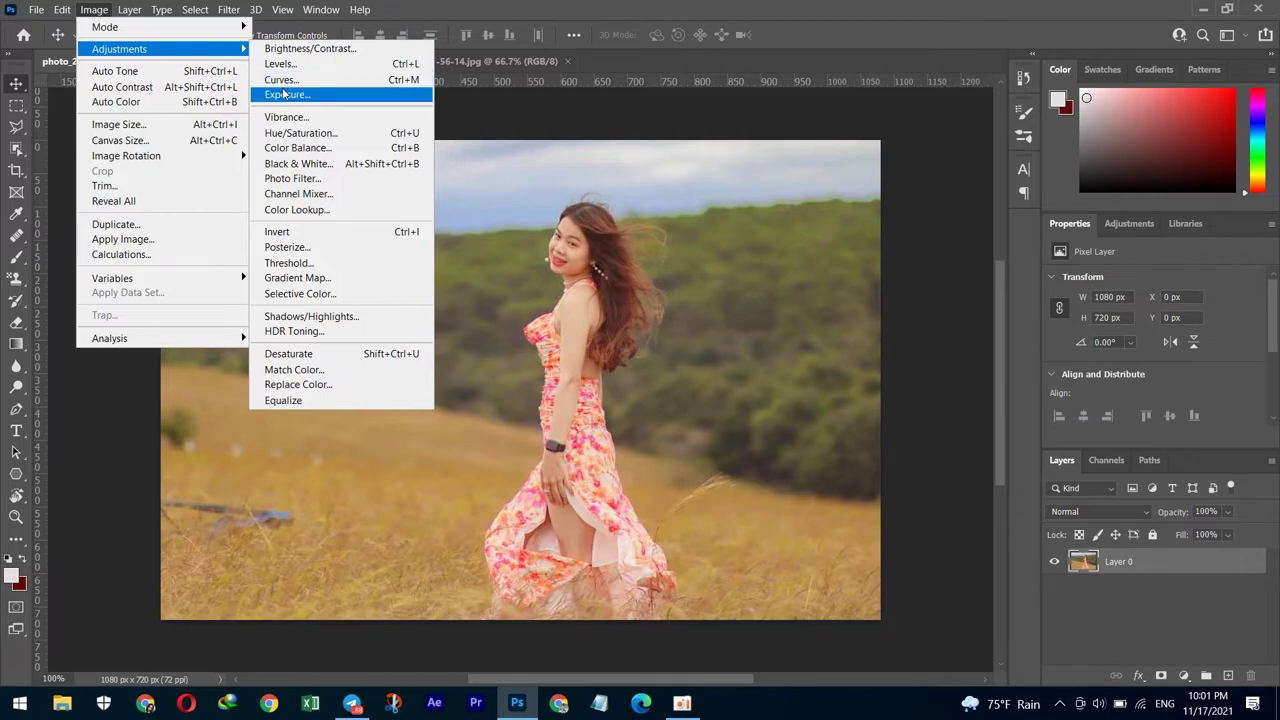
- Apply Curves with a mid RGB point raised to Input 132, Output 149
{"action": "left_click", "coordinate": [284, 79]}
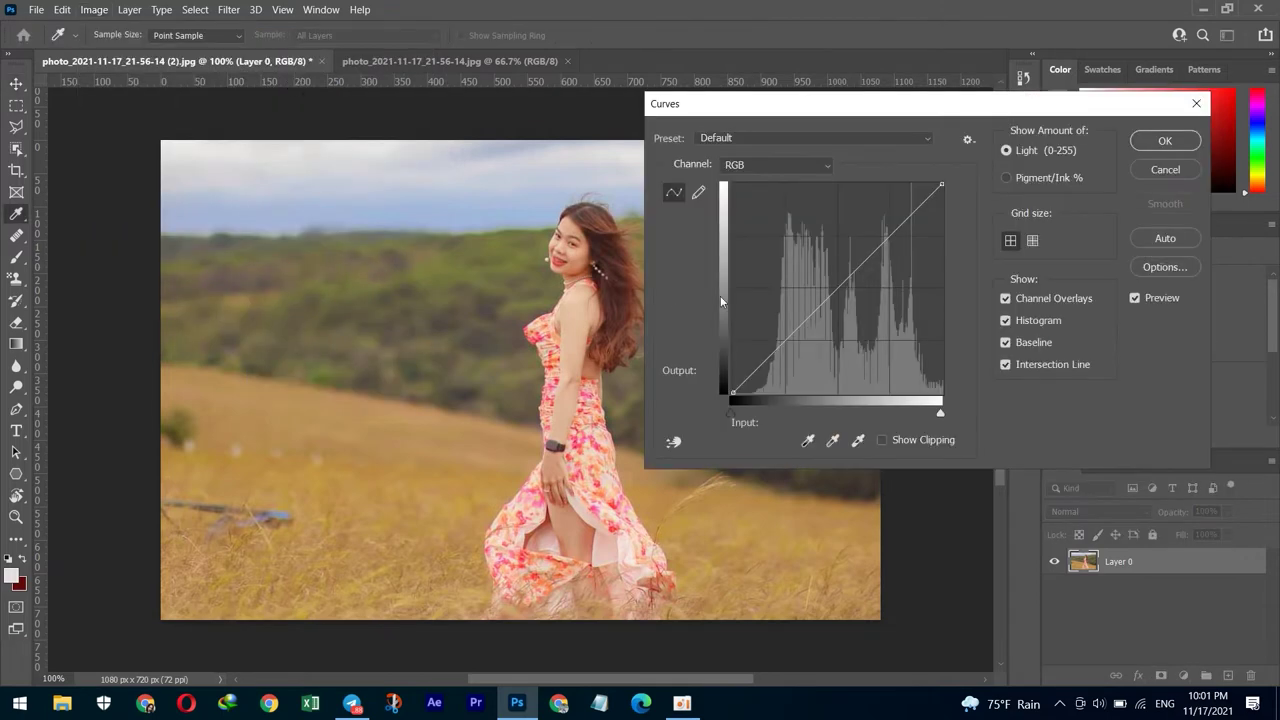
{"action": "left_click", "coordinate": [839, 289]}
{"action": "left_click_drag", "start_coordinate": [839, 289], "coordinate": [836, 280]}
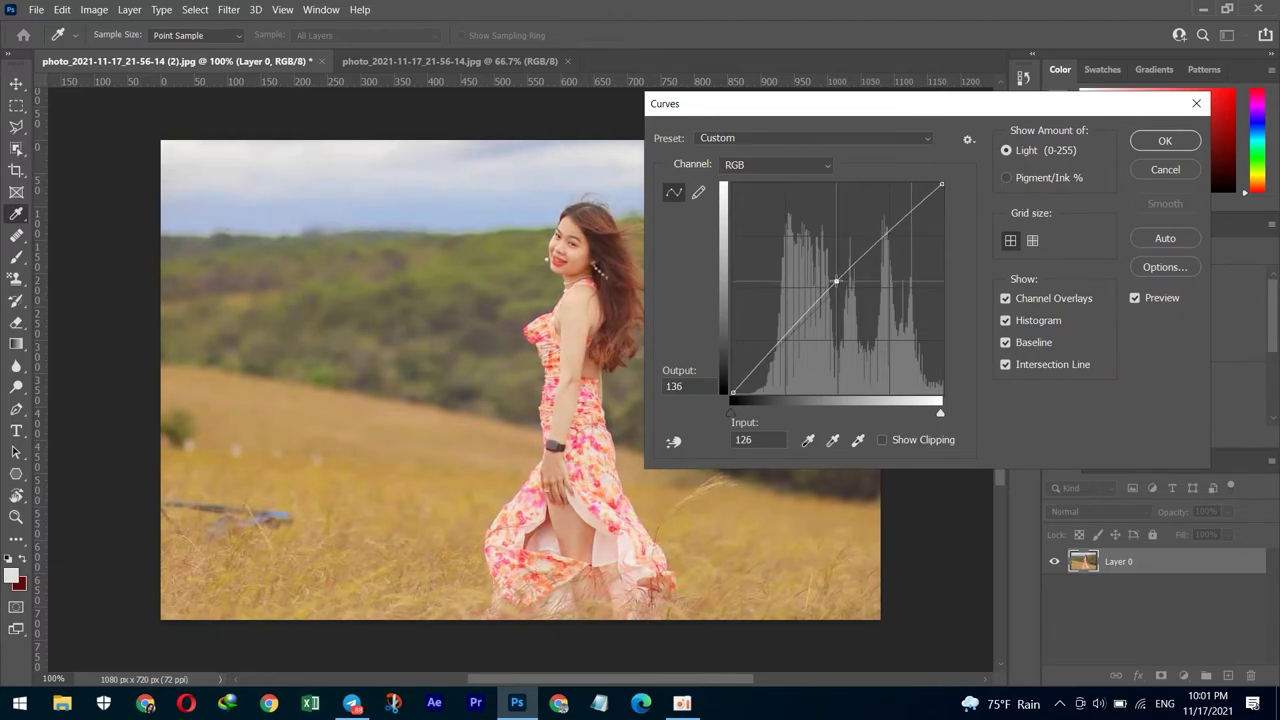
{"action": "left_click_drag", "start_coordinate": [836, 281], "coordinate": [842, 270]}
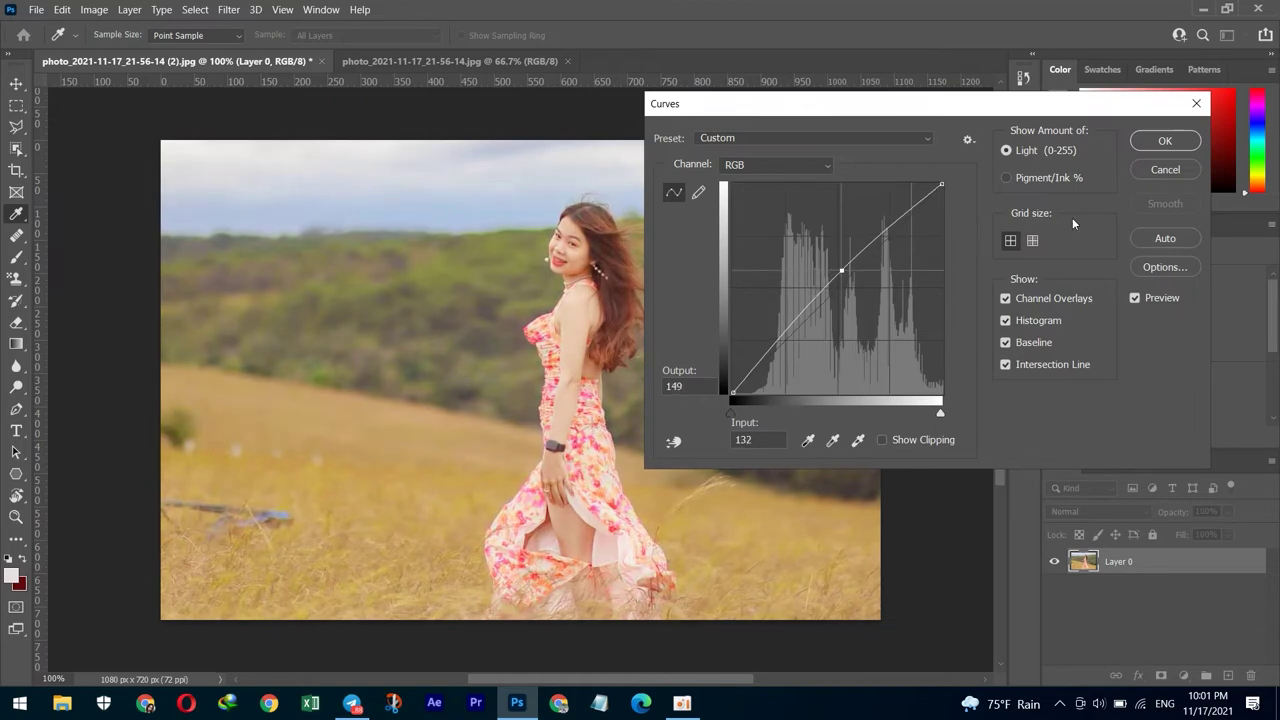
{"action": "left_click", "coordinate": [1163, 141]}
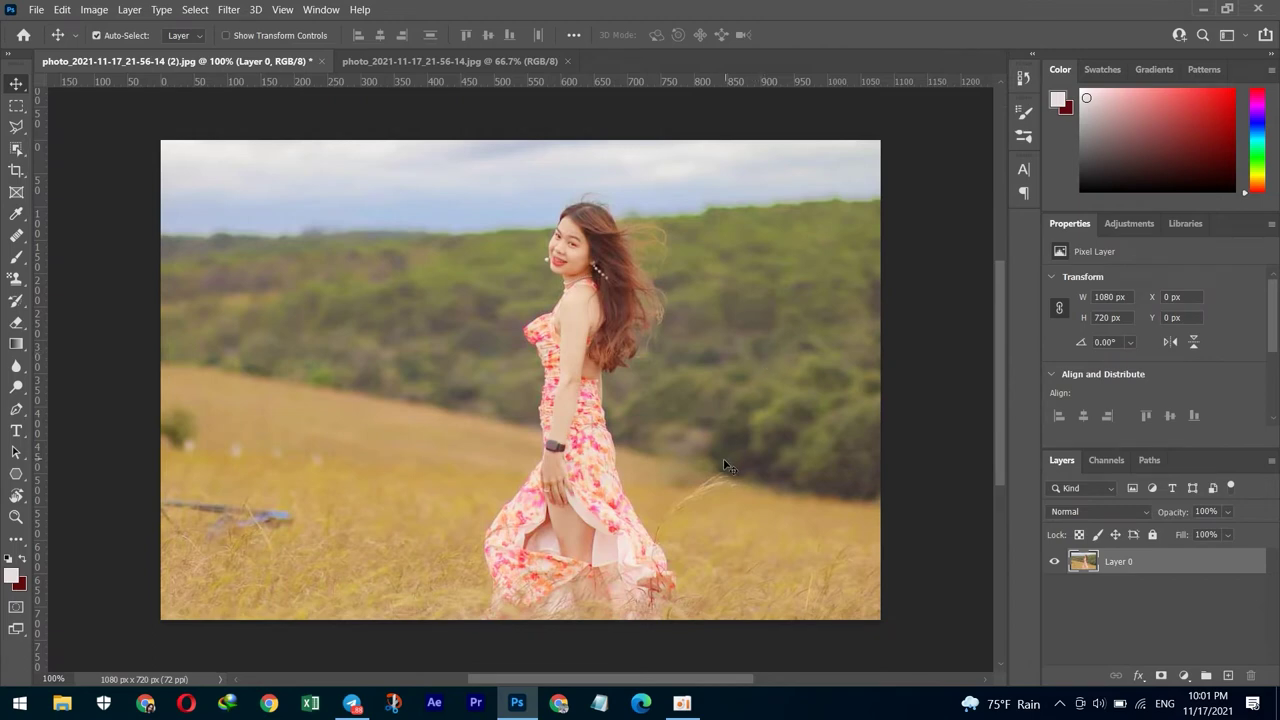
{"action": "left_click", "coordinate": [94, 10]}
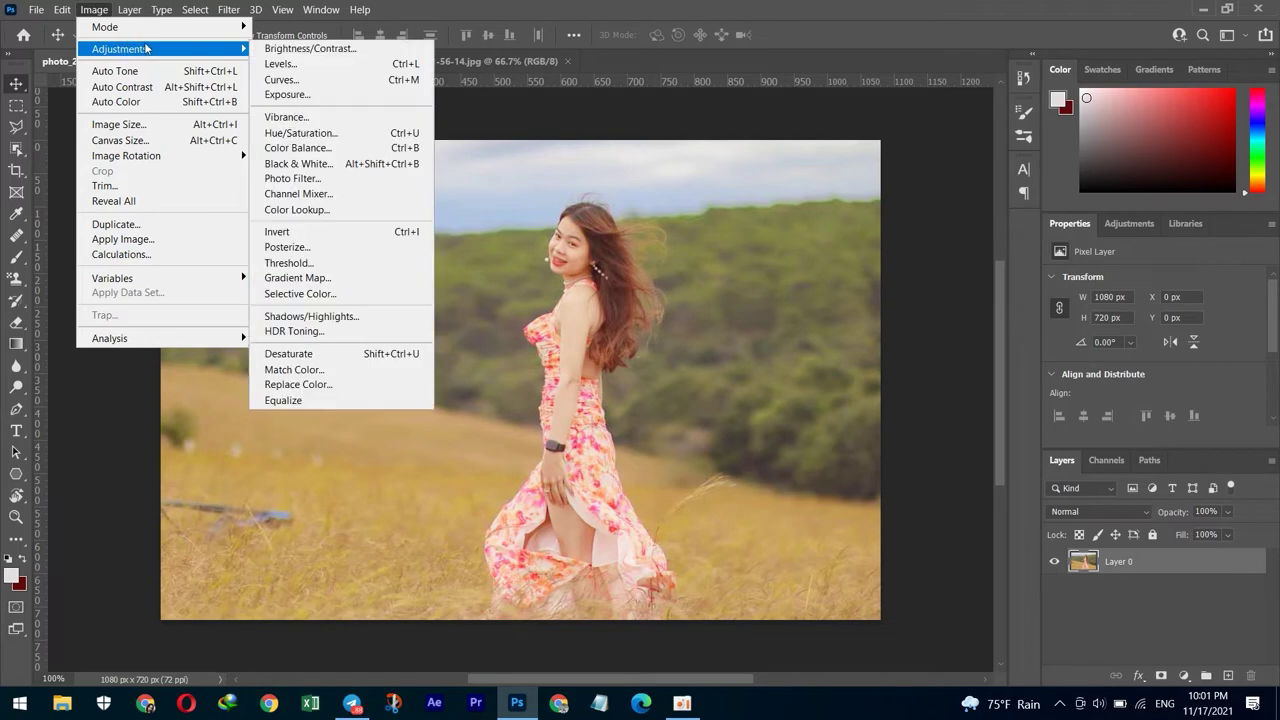
{"action": "mouse_move", "coordinate": [119, 49]}
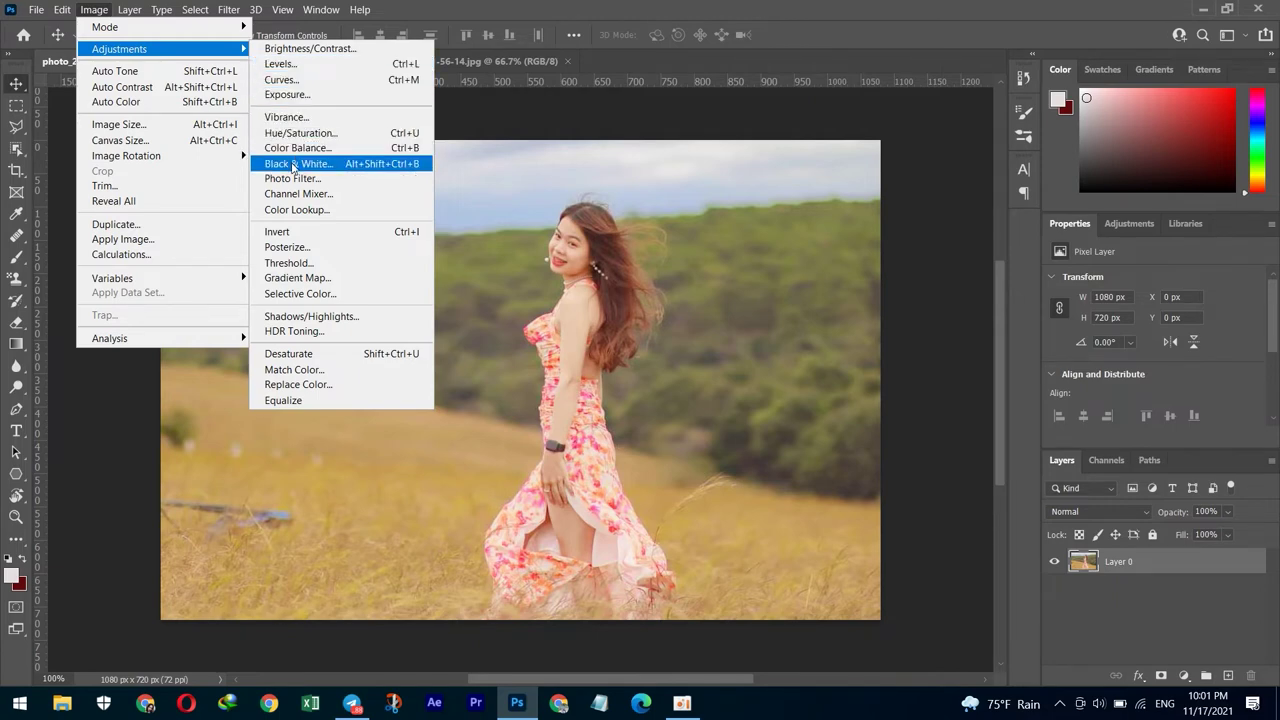
- Apply Levels with the white input point pulled in to 244
{"action": "left_click", "coordinate": [296, 64]}
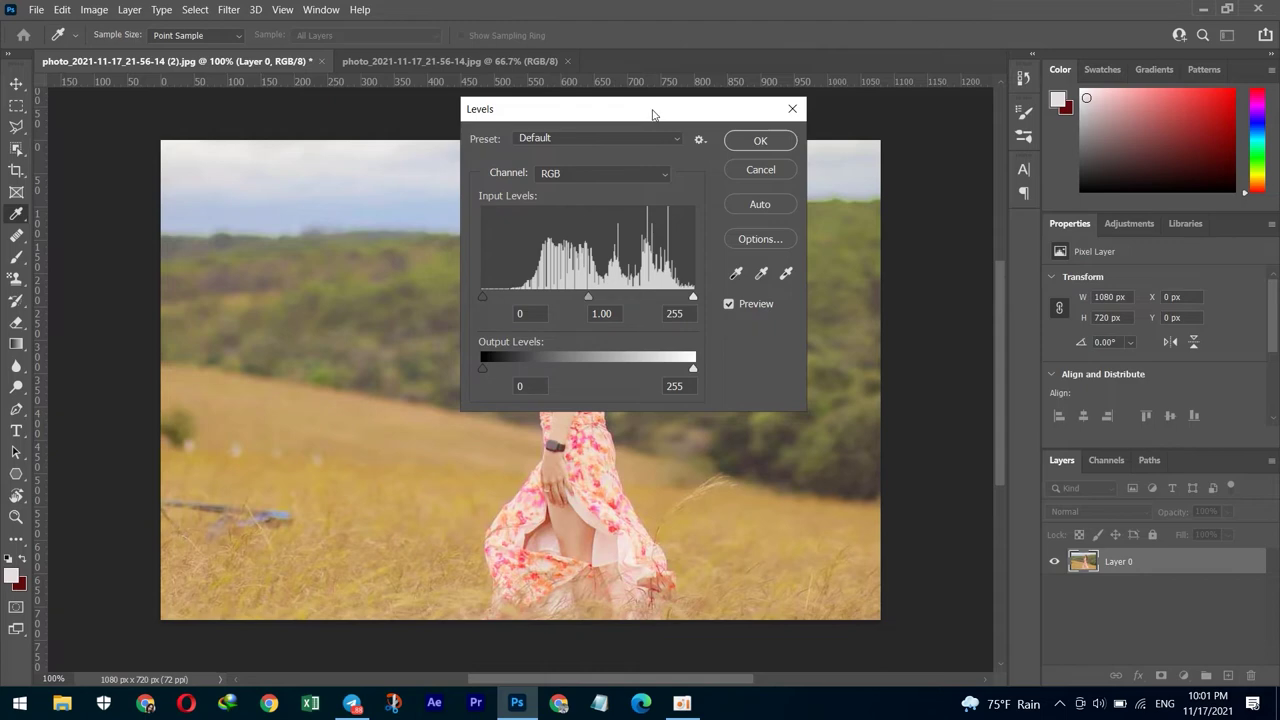
{"action": "left_click_drag", "start_coordinate": [832, 70], "coordinate": [890, 62]}
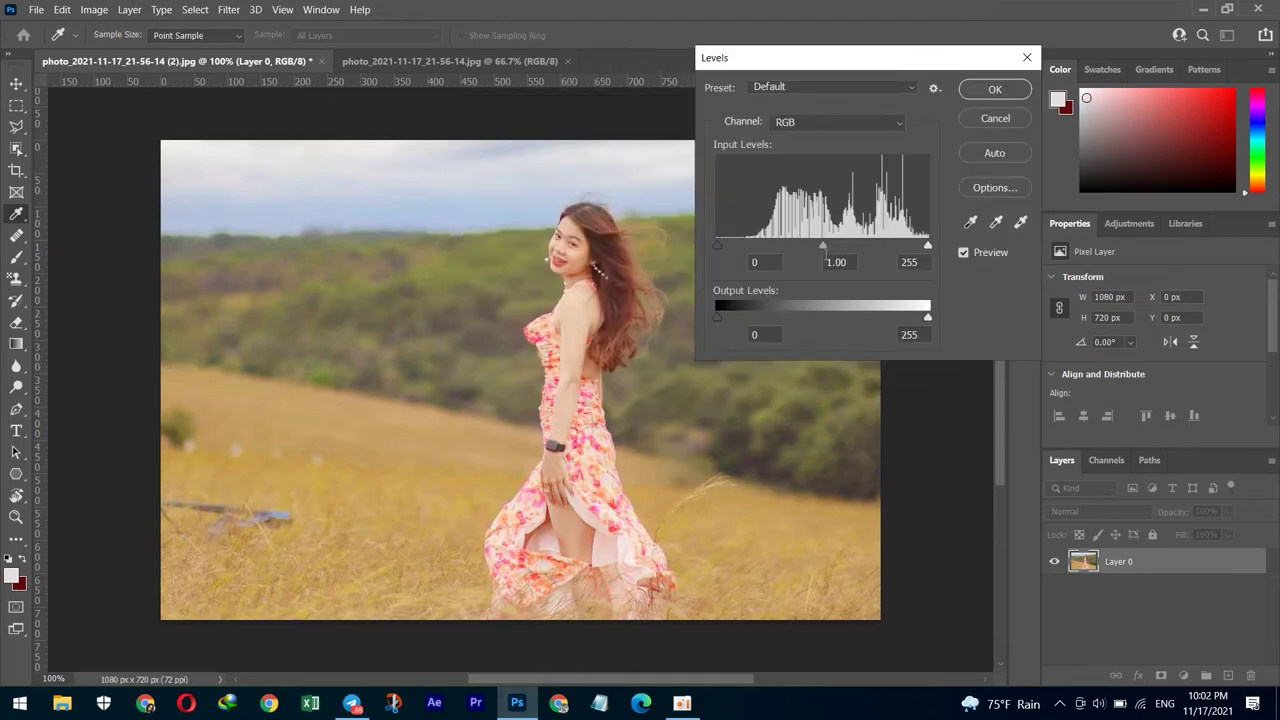
{"action": "mouse_move", "coordinate": [822, 244]}
{"action": "left_mouse_down"}
{"action": "mouse_move", "coordinate": [809, 244]}
{"action": "mouse_move", "coordinate": [900, 240]}
{"action": "mouse_move", "coordinate": [832, 237]}
{"action": "left_mouse_up"}
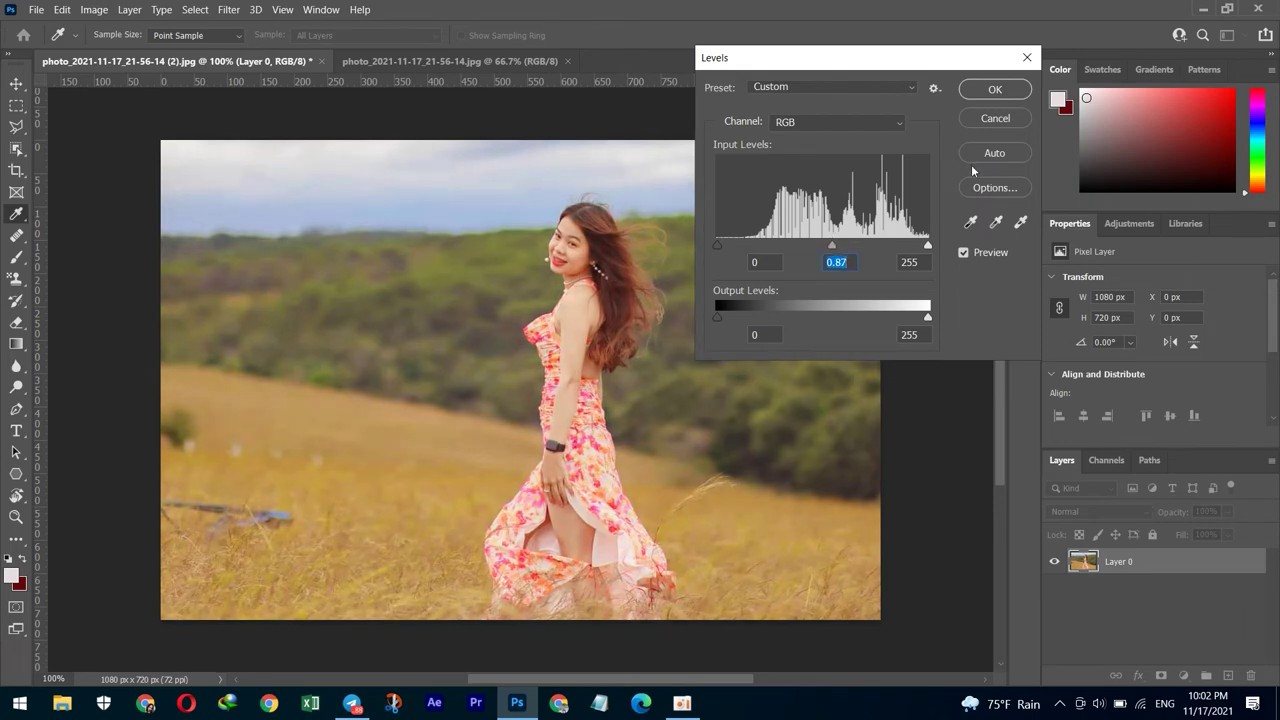
{"action": "left_click_drag", "start_coordinate": [928, 248], "coordinate": [929, 245]}
{"action": "left_click", "coordinate": [993, 89]}
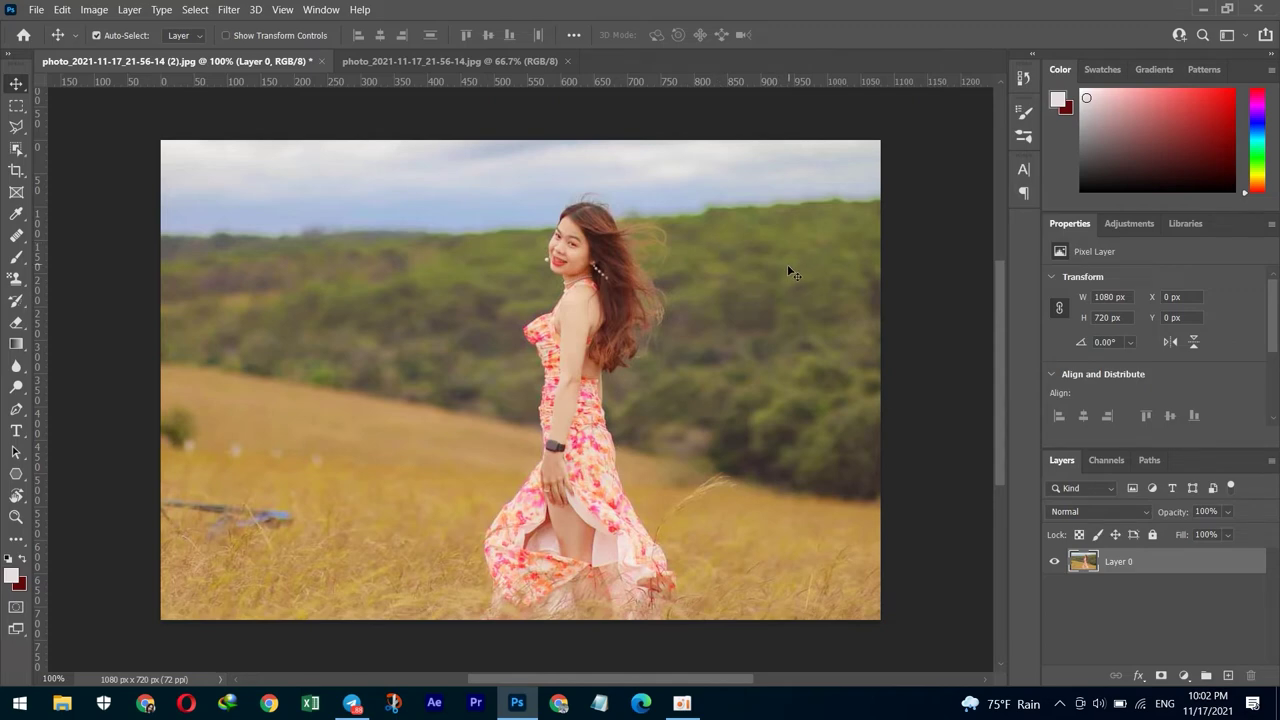
- Start an Iris Blur and center and enlarge its upright ellipse around the woman
{"action": "left_click", "coordinate": [228, 9]}
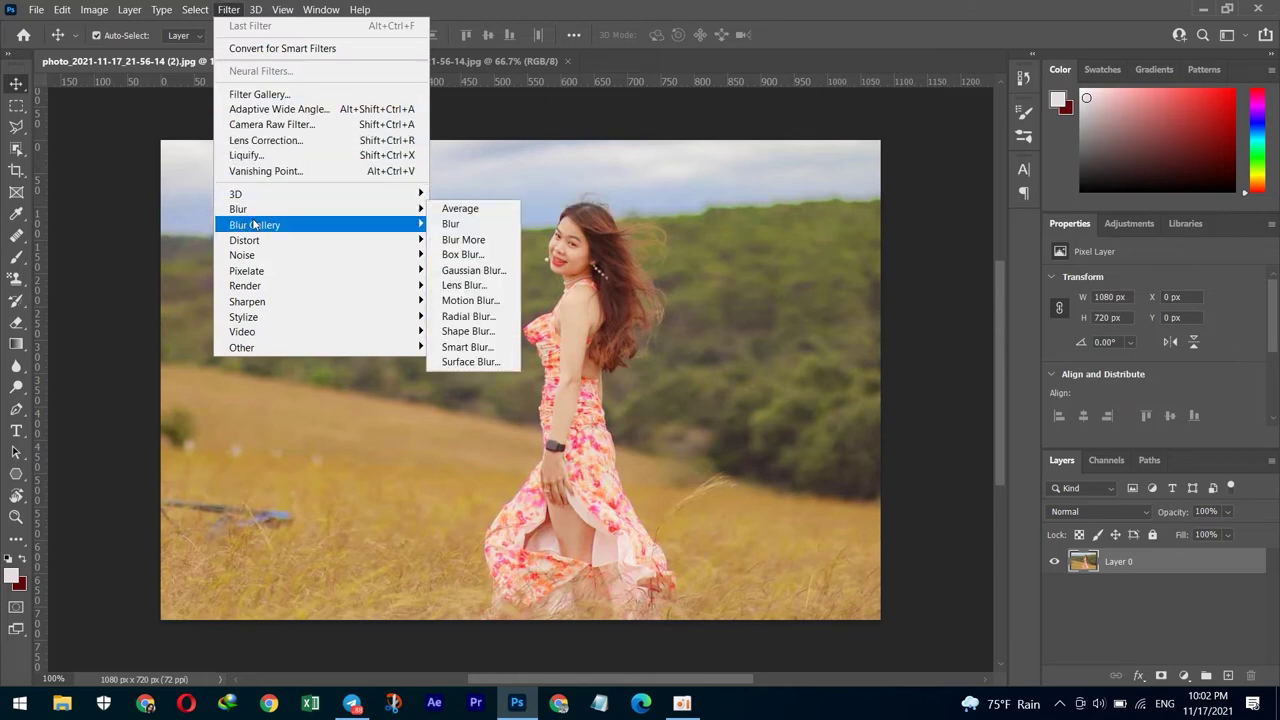
{"action": "mouse_move", "coordinate": [300, 225]}
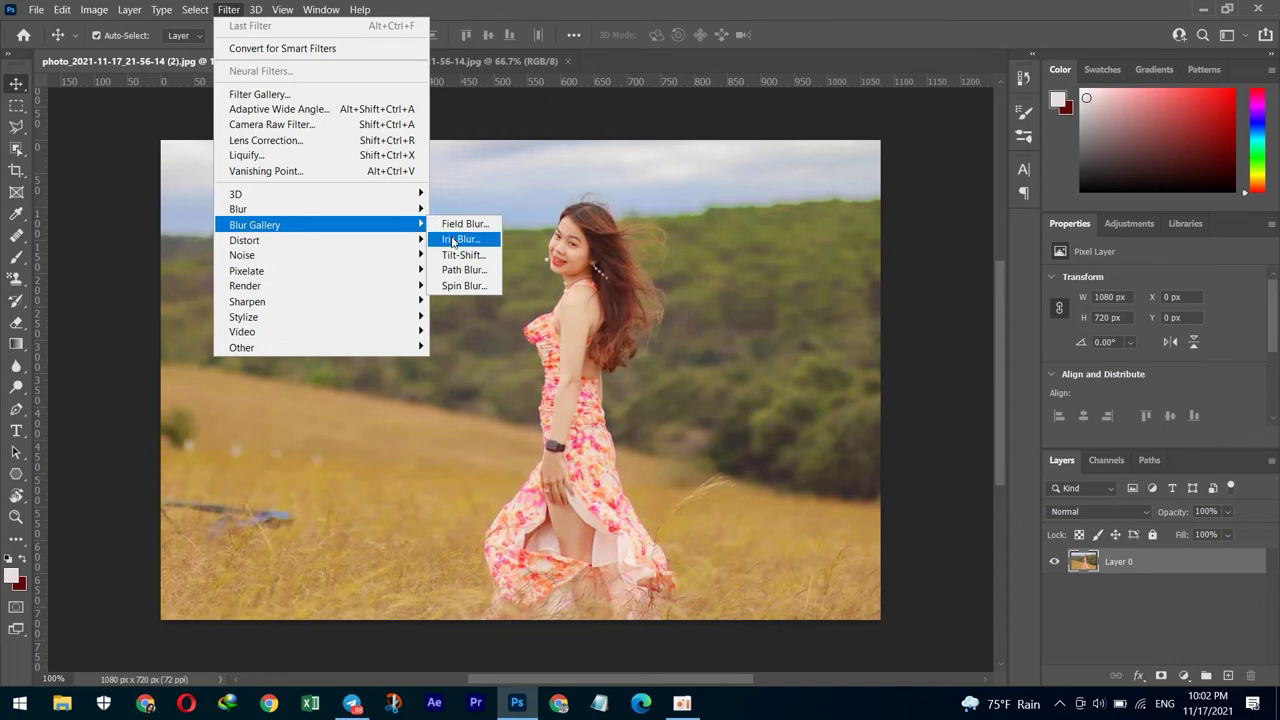
{"action": "left_click", "coordinate": [453, 241]}
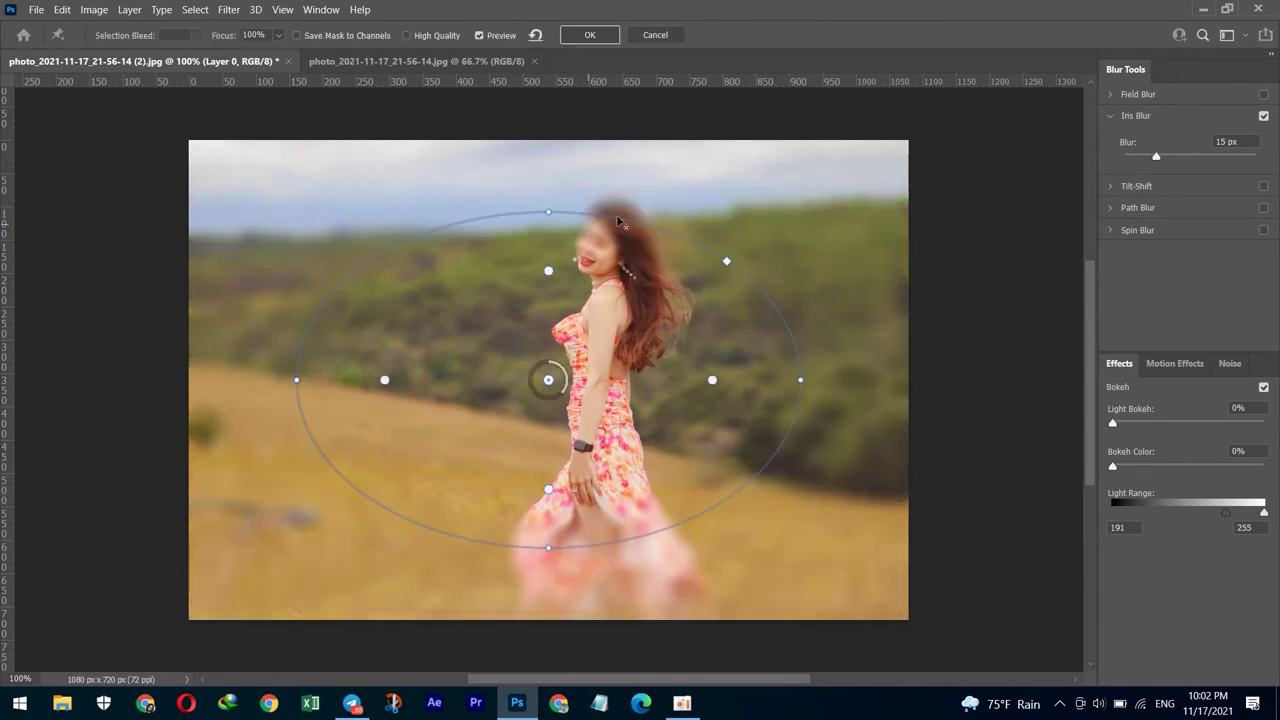
{"action": "mouse_move", "coordinate": [548, 380]}
{"action": "left_click_drag", "start_coordinate": [575, 381], "coordinate": [602, 339]}
{"action": "left_click_drag", "start_coordinate": [625, 292], "coordinate": [653, 281]}
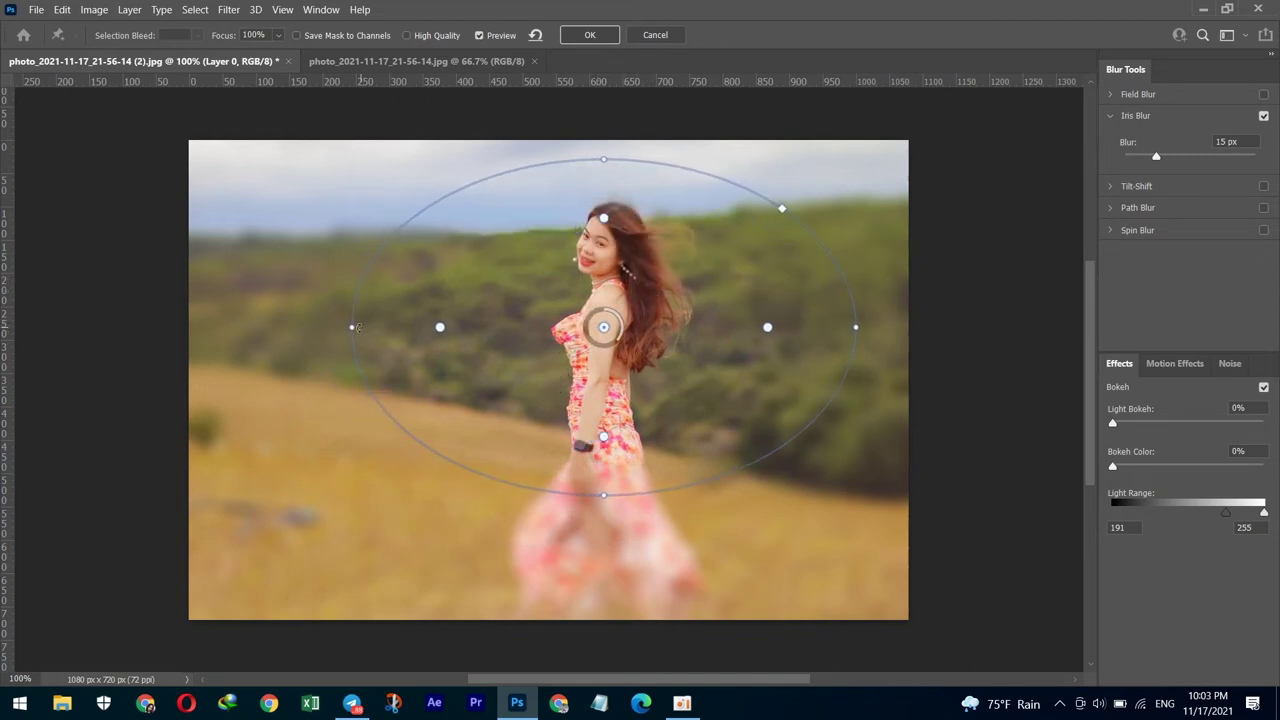
{"action": "mouse_move", "coordinate": [352, 327]}
{"action": "left_mouse_down"}
{"action": "mouse_move", "coordinate": [293, 337]}
{"action": "mouse_move", "coordinate": [540, 618]}
{"action": "mouse_move", "coordinate": [580, 619]}
{"action": "left_mouse_up"}
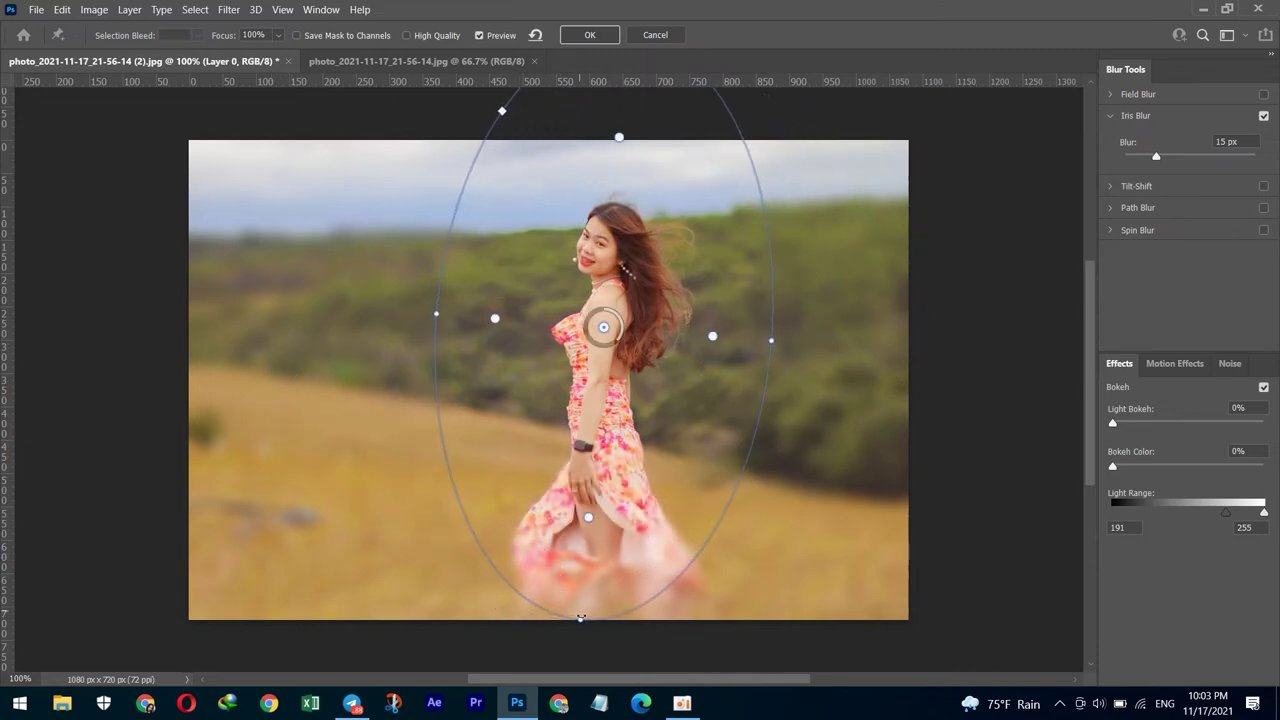
{"action": "left_click_drag", "start_coordinate": [580, 620], "coordinate": [604, 616]}
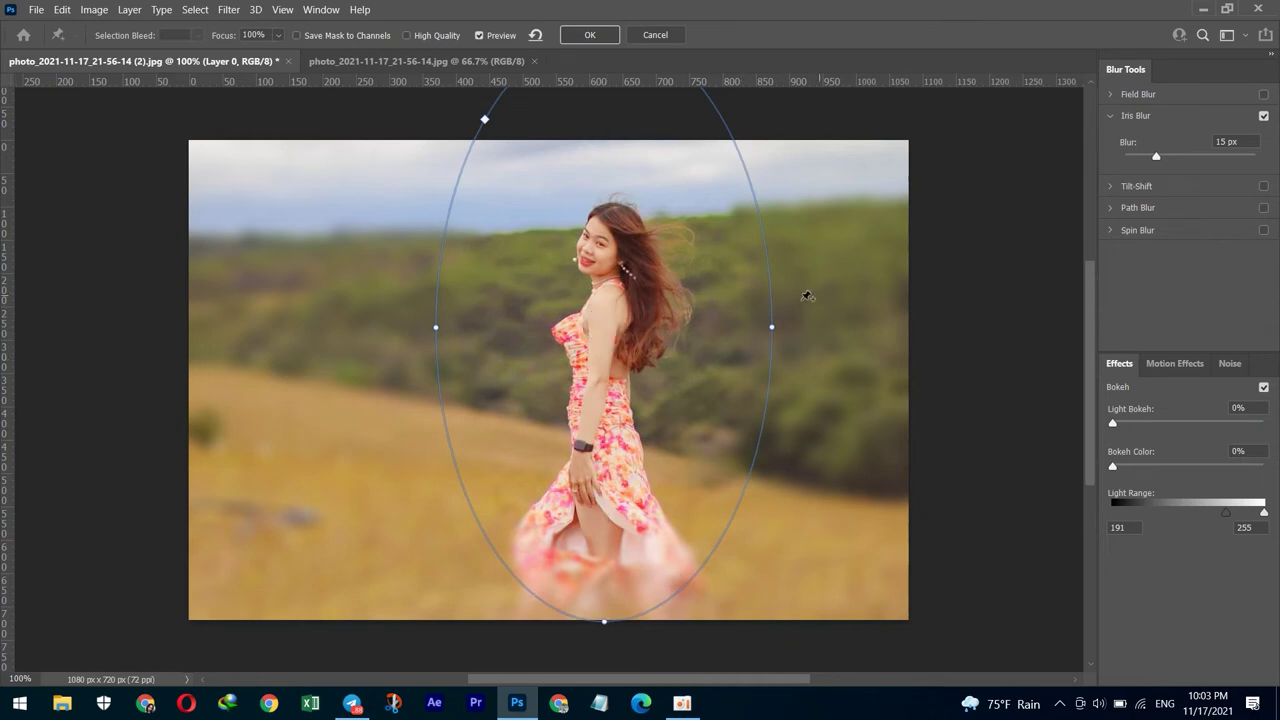
{"action": "left_click_drag", "start_coordinate": [772, 328], "coordinate": [884, 327]}
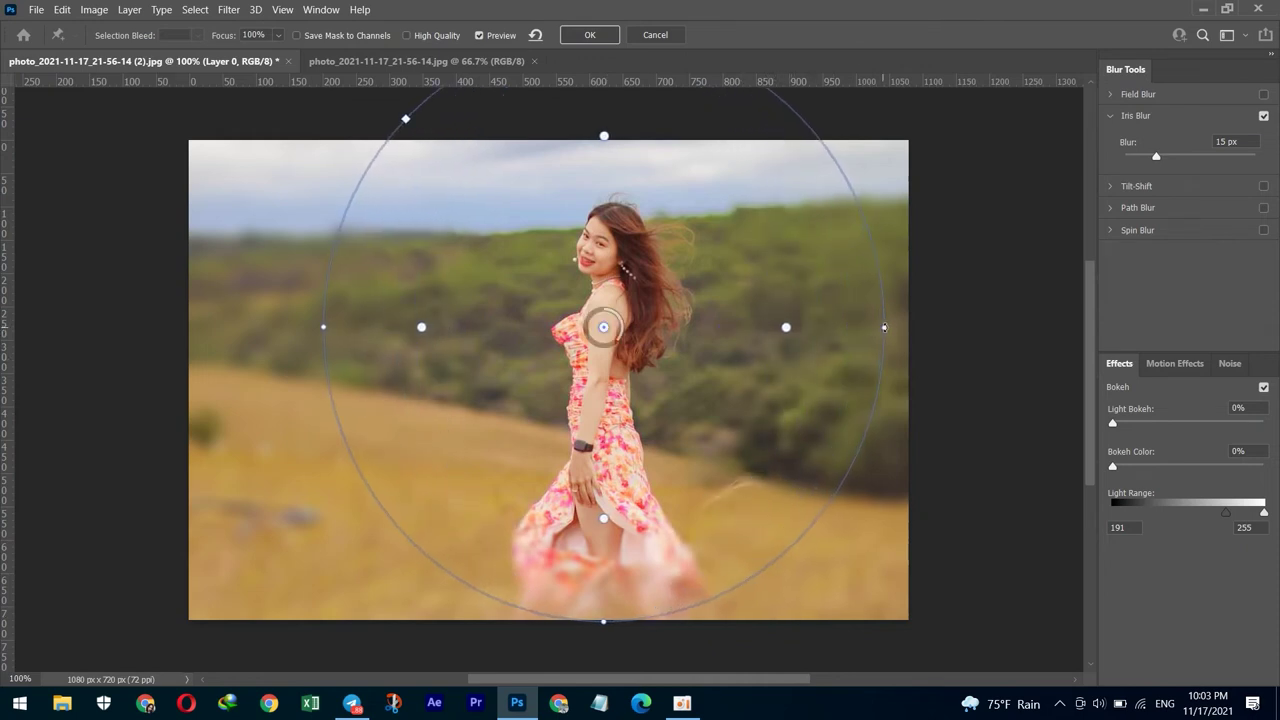
- Tighten the blur transition zone and apply the Iris Blur at 2 px
{"action": "left_click_drag", "start_coordinate": [786, 329], "coordinate": [747, 328]}
{"action": "left_click_drag", "start_coordinate": [461, 327], "coordinate": [475, 328]}
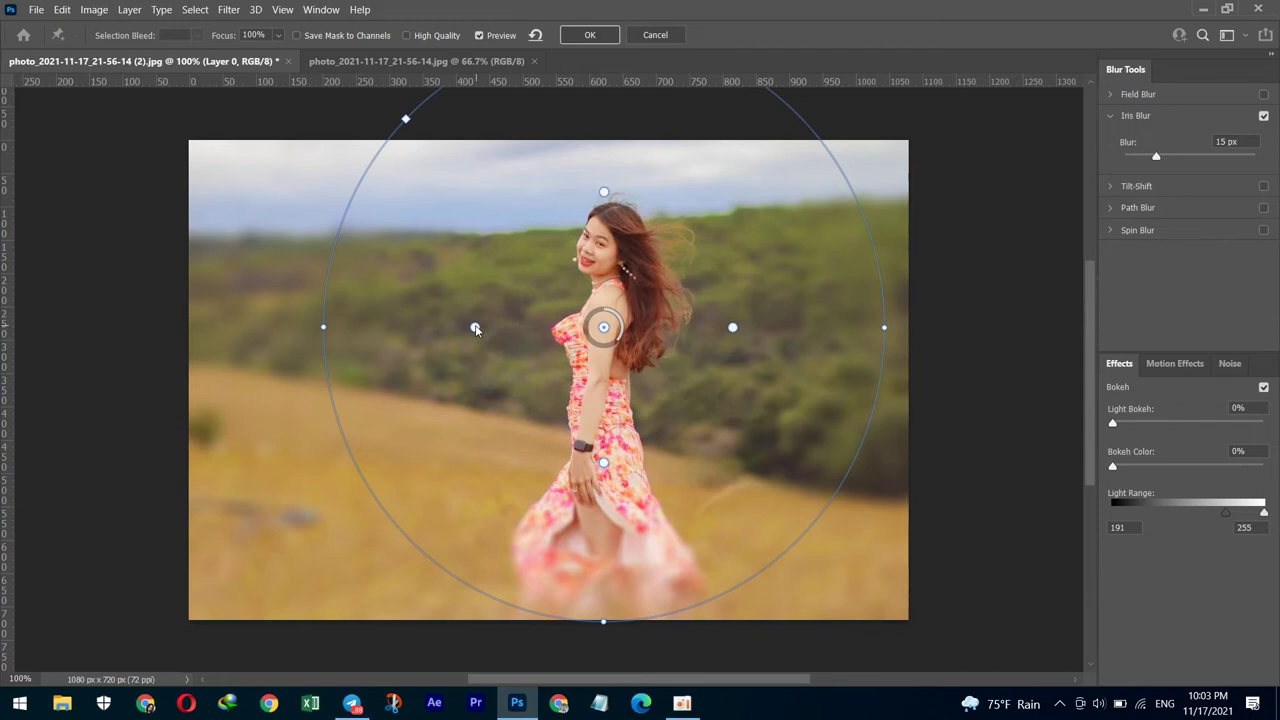
{"action": "mouse_move", "coordinate": [604, 193]}
{"action": "left_mouse_down"}
{"action": "mouse_move", "coordinate": [605, 209]}
{"action": "mouse_move", "coordinate": [603, 163]}
{"action": "left_mouse_up"}
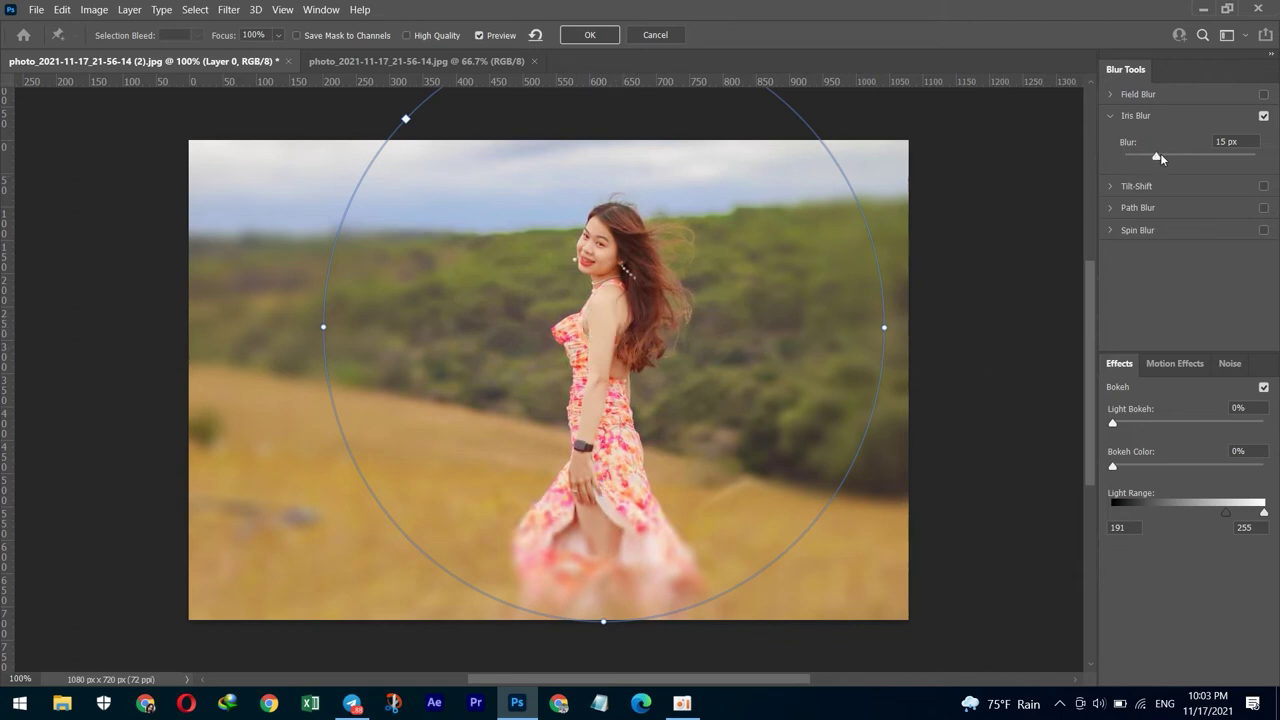
{"action": "left_click_drag", "start_coordinate": [1161, 158], "coordinate": [1131, 170]}
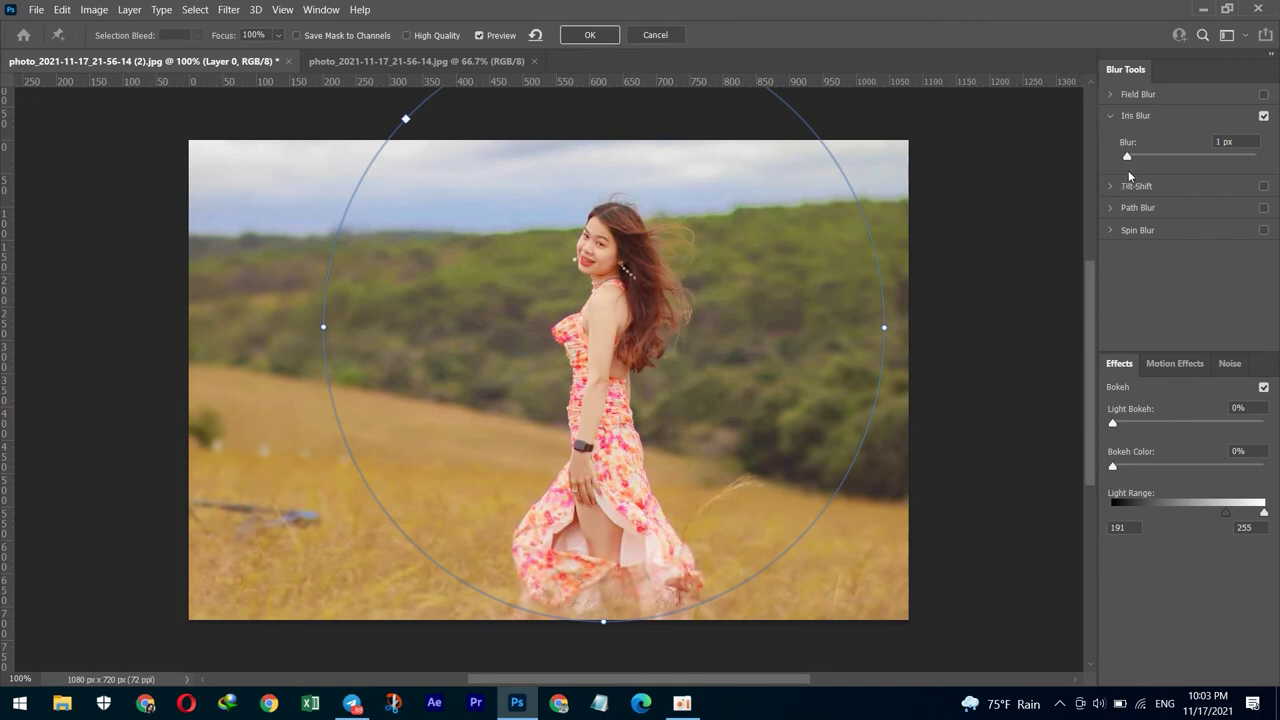
{"action": "left_click_drag", "start_coordinate": [1127, 170], "coordinate": [1129, 169]}
{"action": "left_click", "coordinate": [590, 35]}
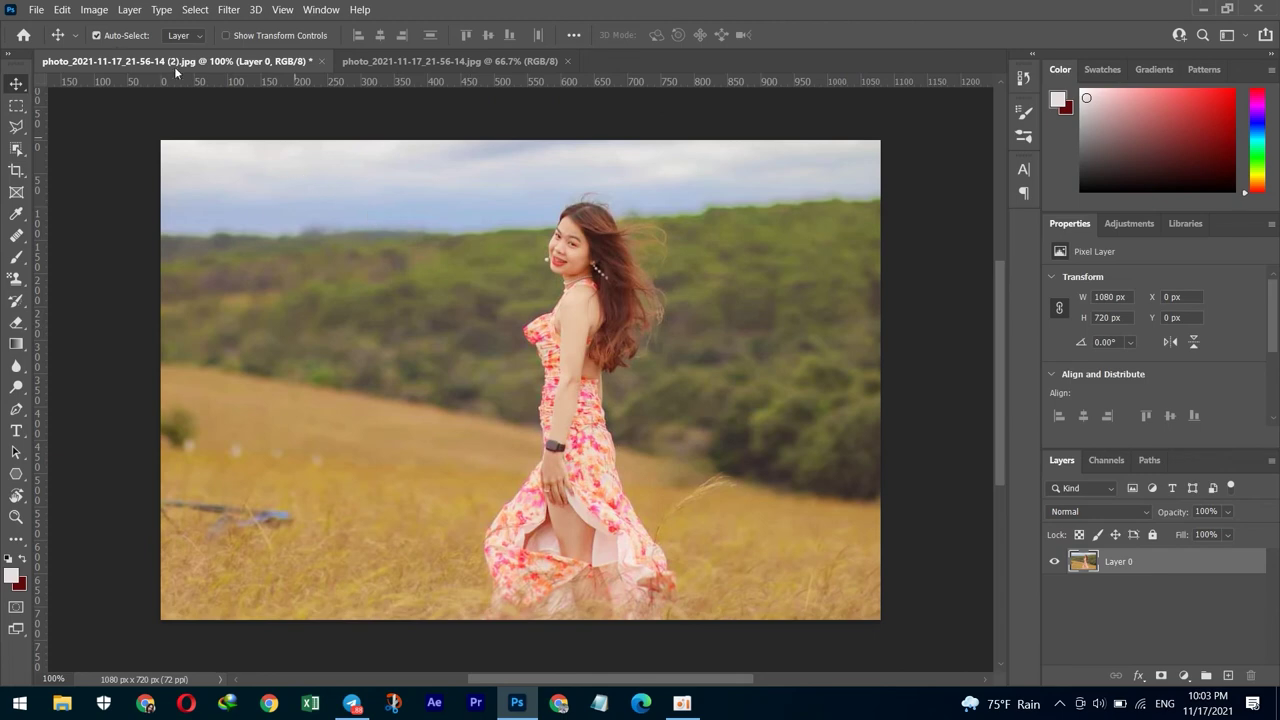
{"action": "left_click", "coordinate": [35, 10]}
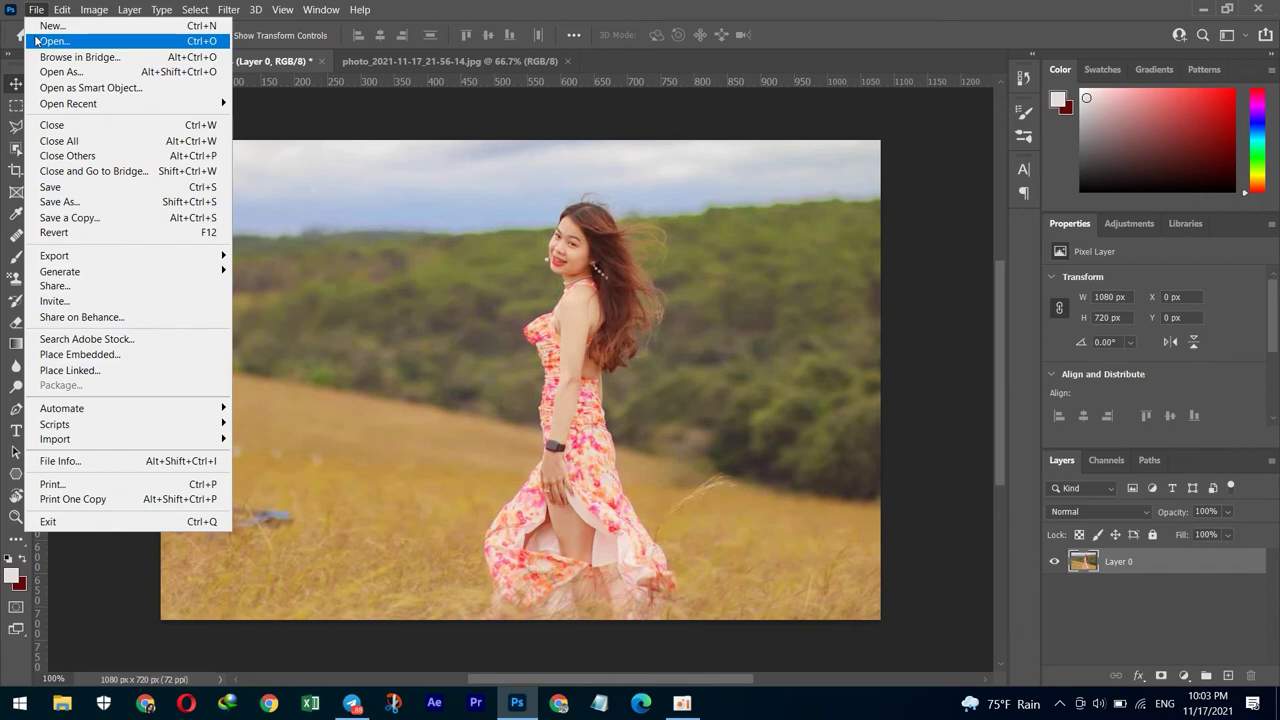
- Save a JPEG copy named 'Save photo' to the Documents folder
{"action": "left_click", "coordinate": [92, 218]}
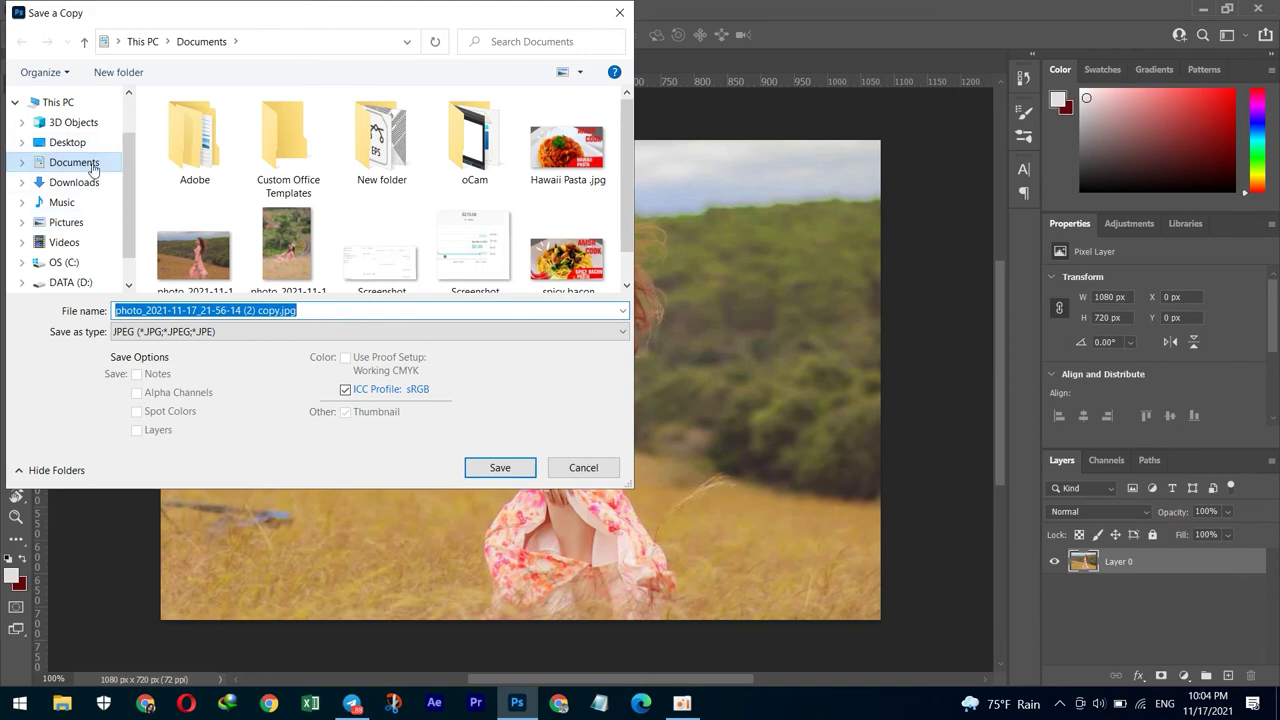
{"action": "left_click", "coordinate": [92, 166]}
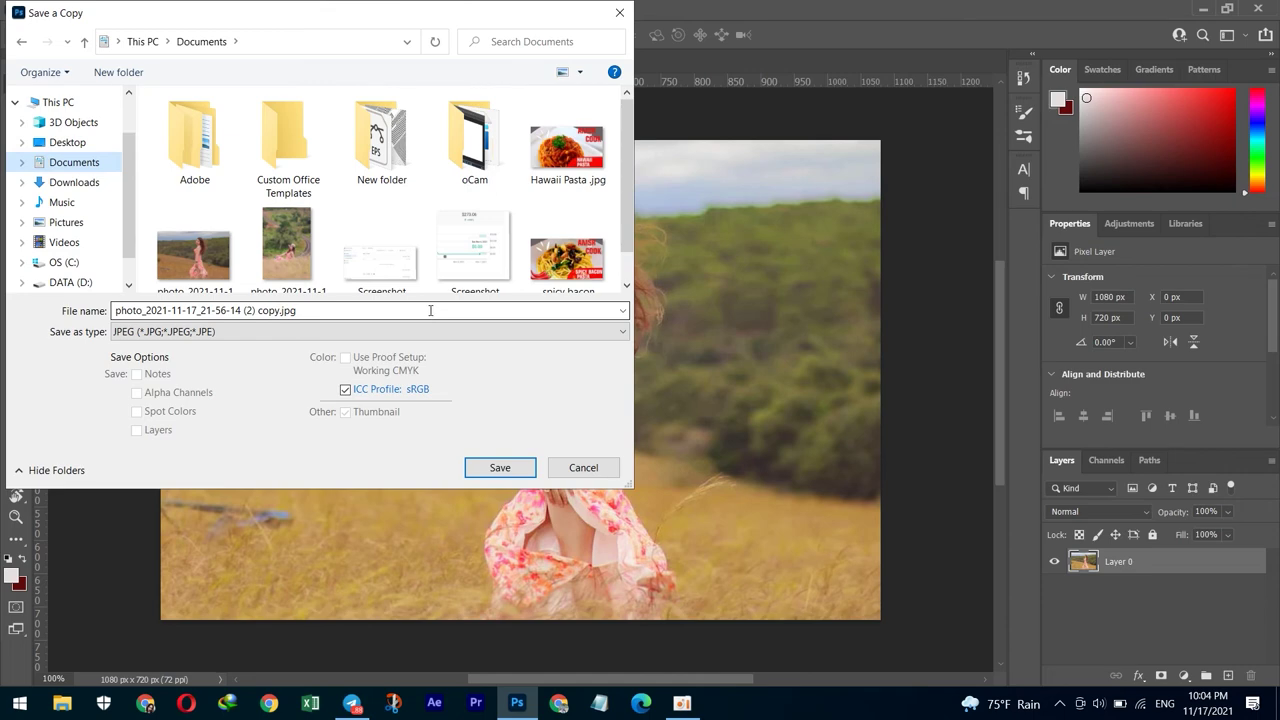
{"action": "left_click", "coordinate": [324, 311]}
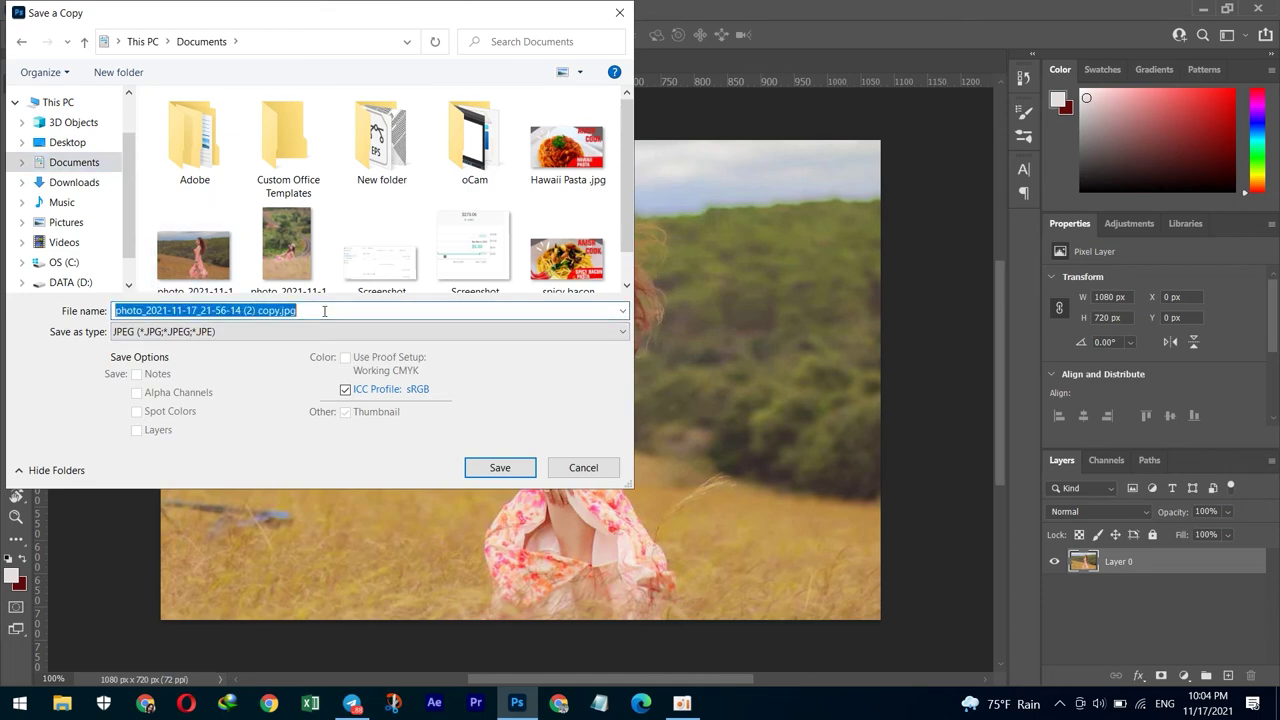
{"action": "key", "text": "BackSpace"}
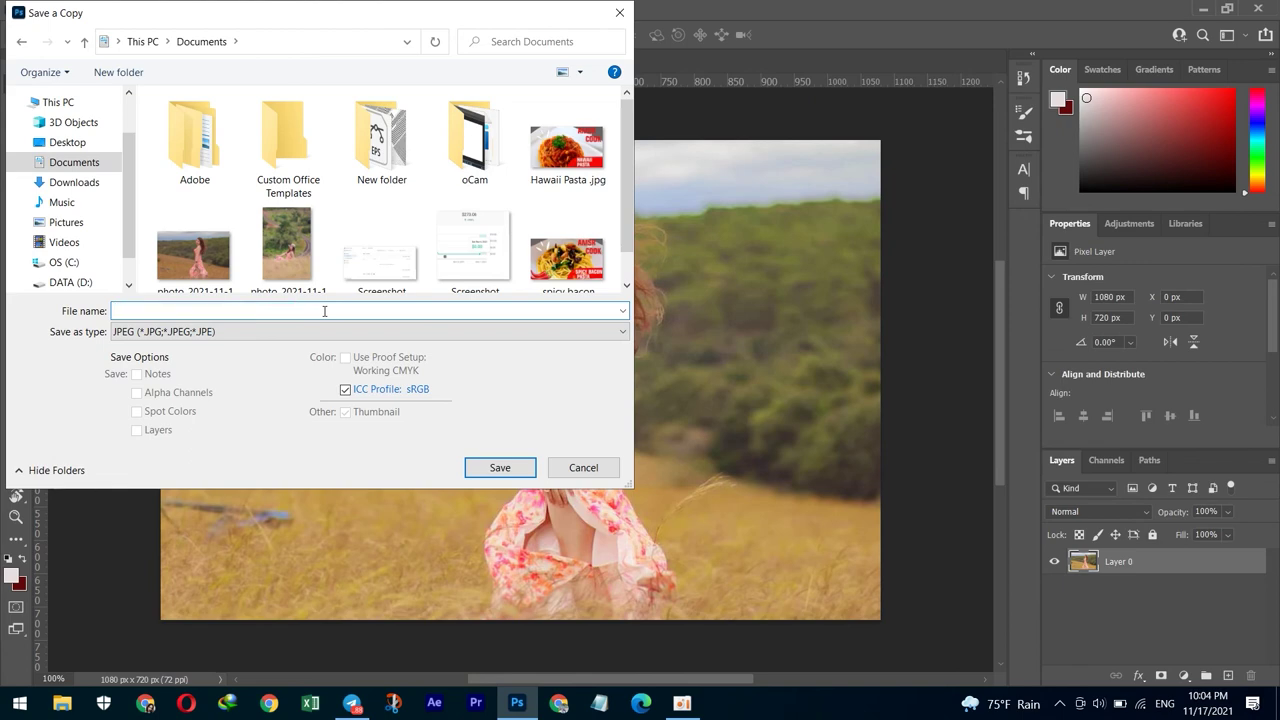
{"action": "type", "text": "S"}
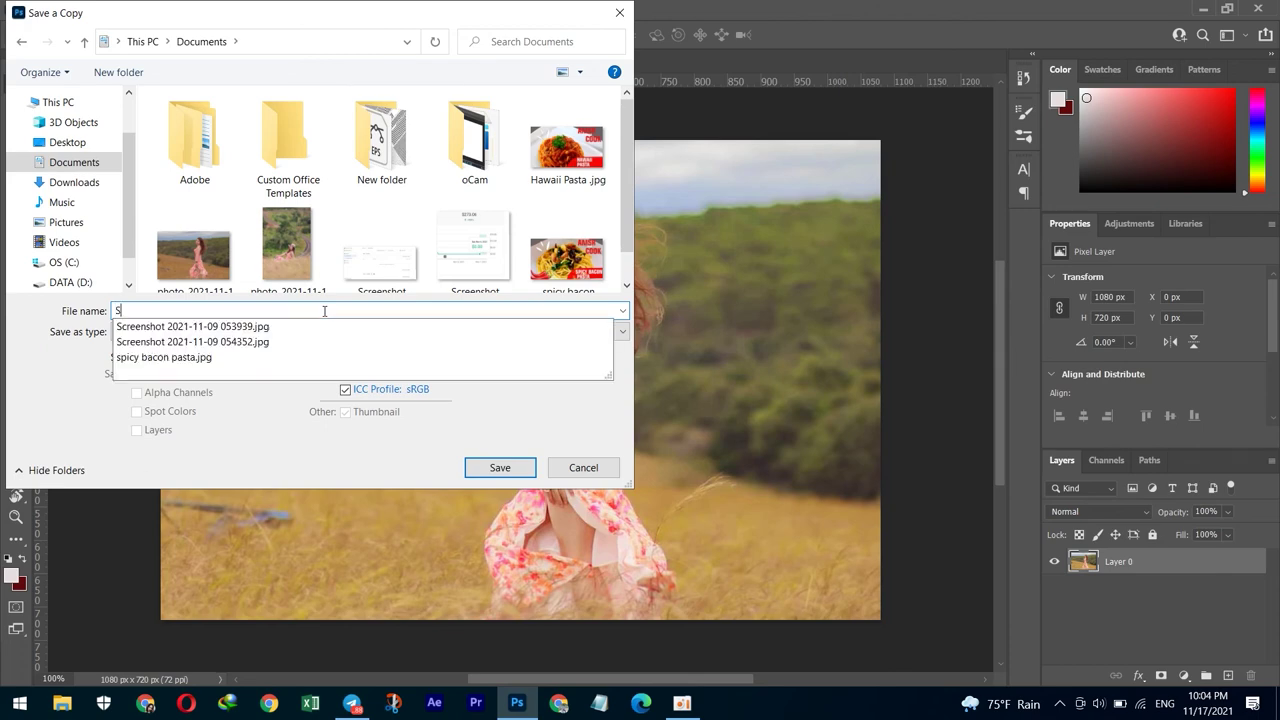
{"action": "type", "text": "ave"}
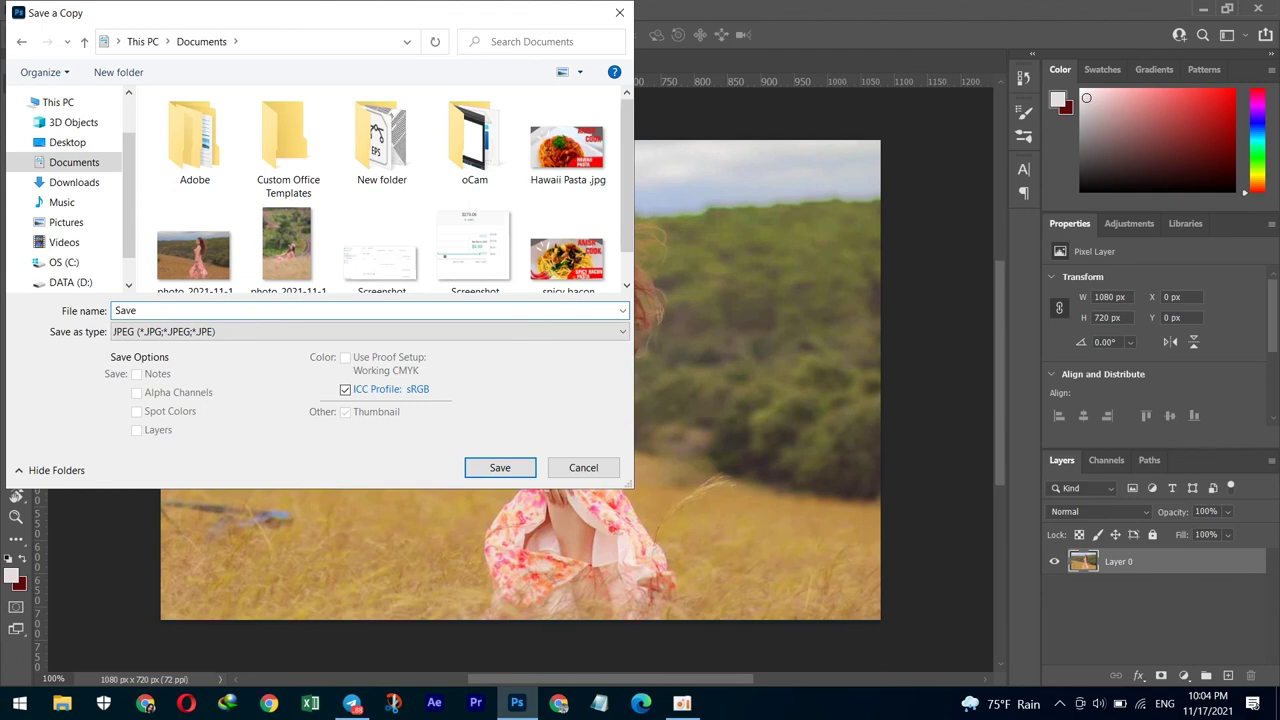
{"action": "type", "text": " p"}
{"action": "type", "text": "hoto"}
{"action": "left_click", "coordinate": [500, 468]}
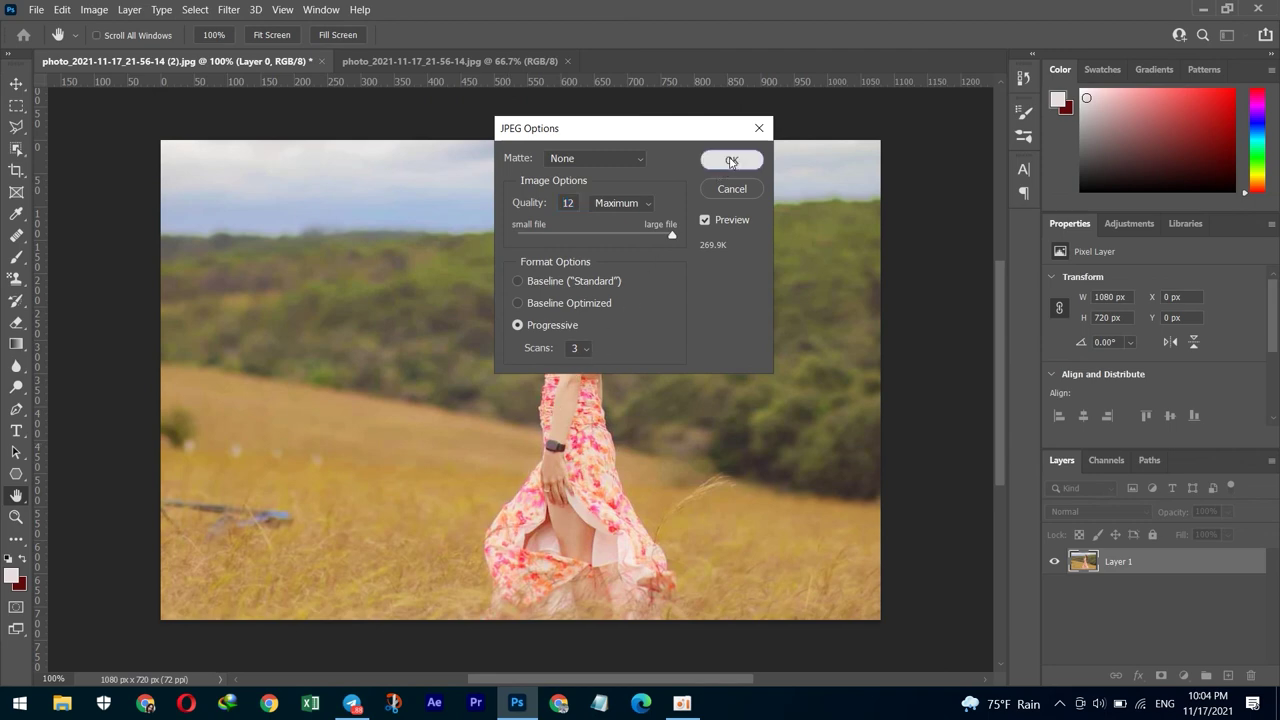
- Accept JPEG Options at Quality 12 (Maximum), Progressive, finishing the 'Save photo' copy
{"action": "left_click", "coordinate": [731, 161]}
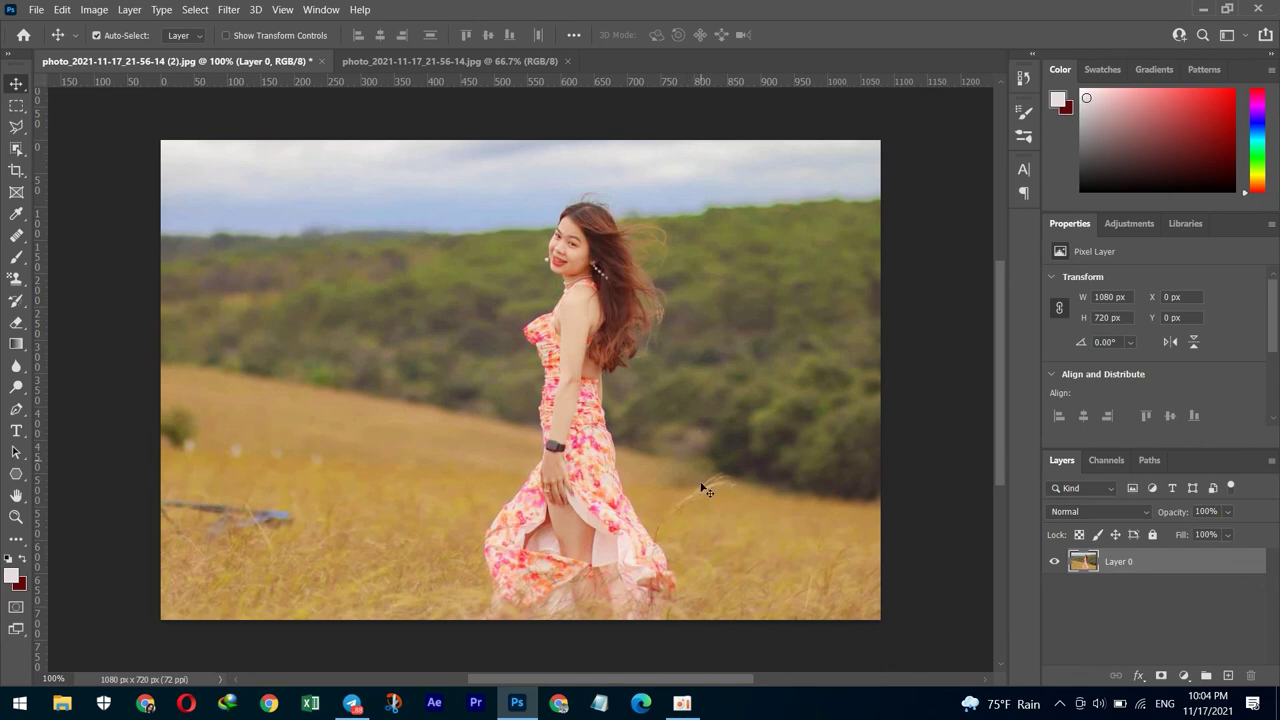
{"action": "mouse_move", "coordinate": [682, 703]}
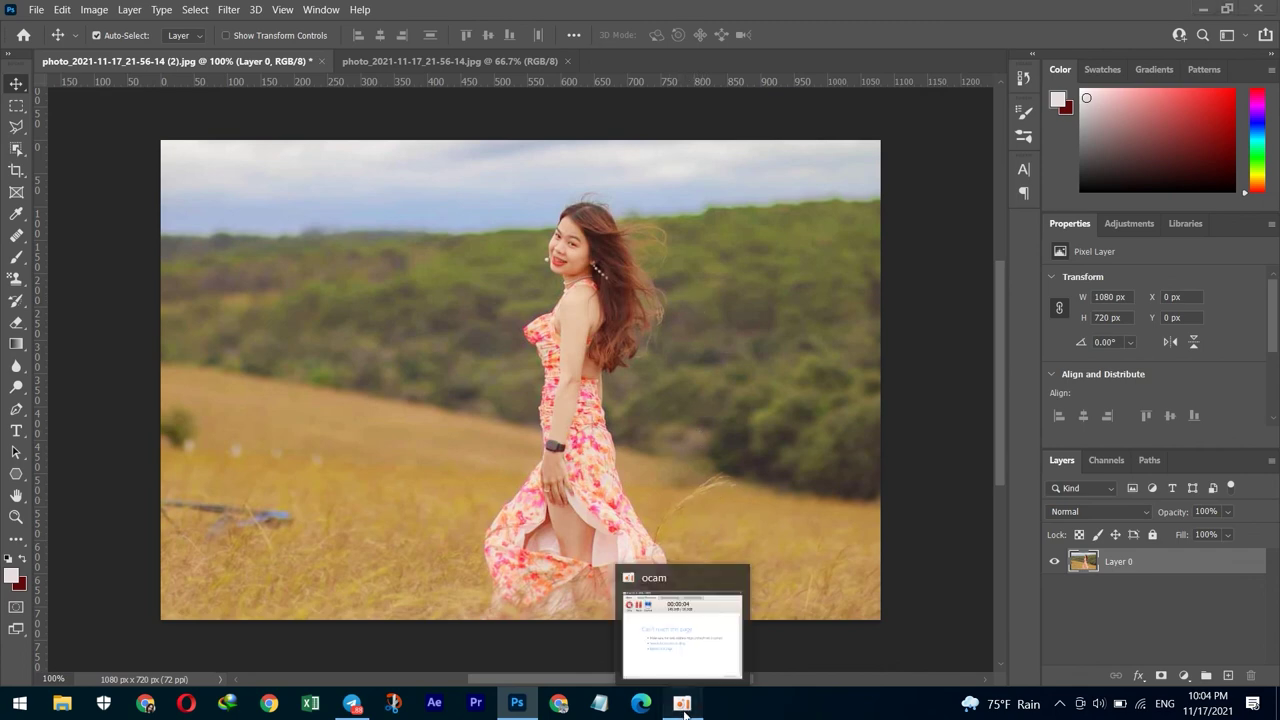
{"action": "left_click", "coordinate": [684, 712]}
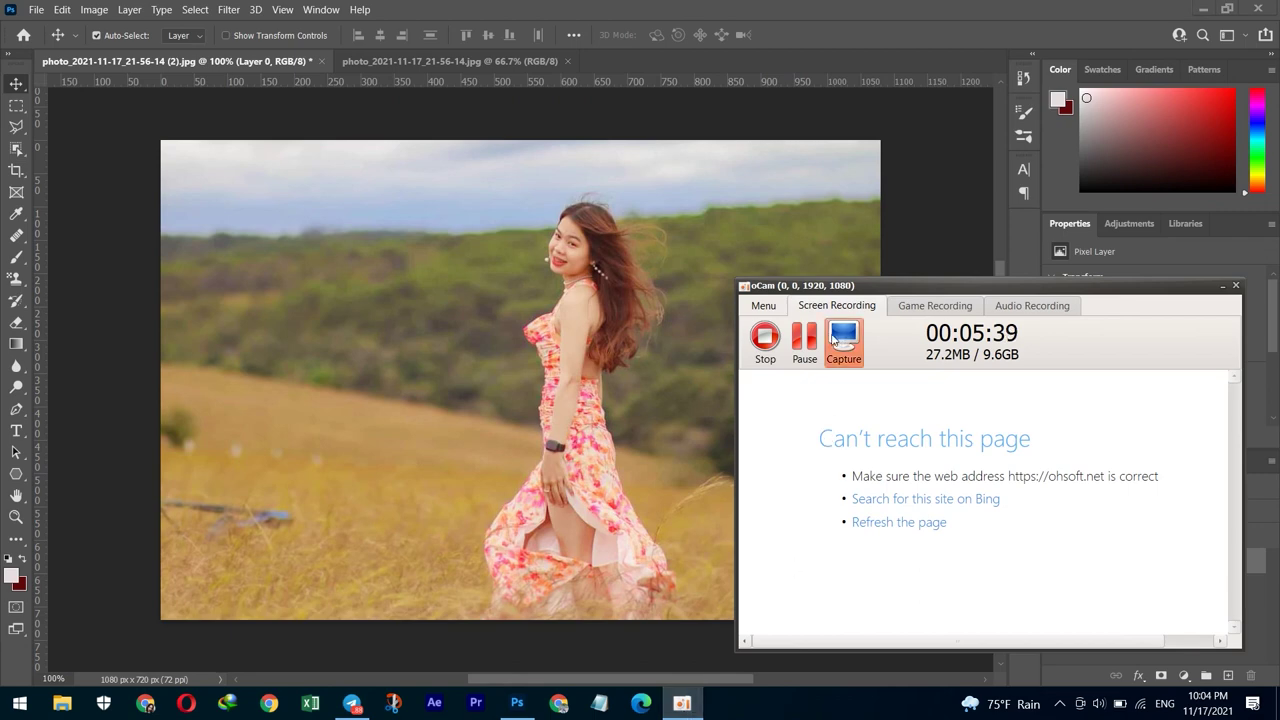